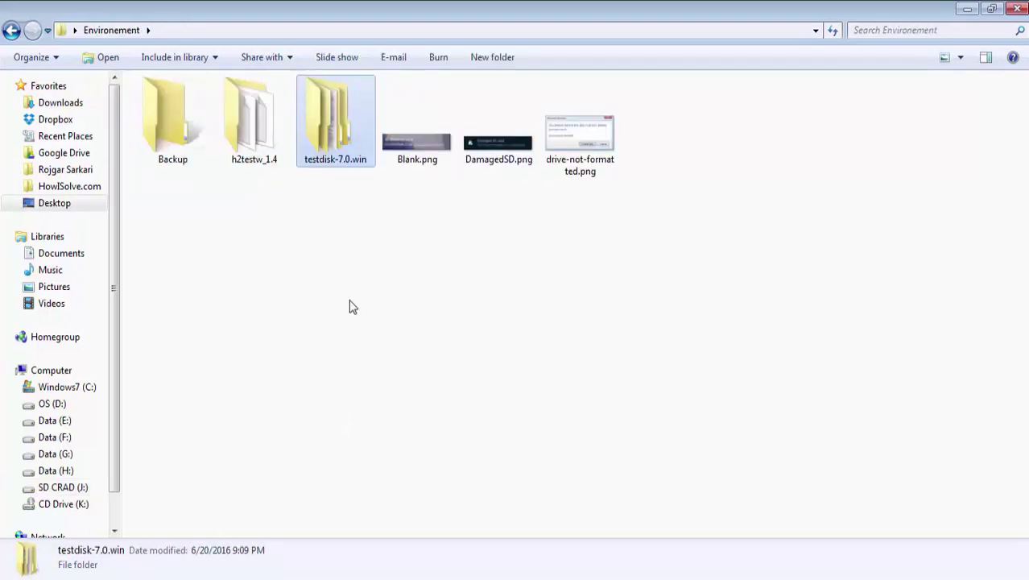
- Run qphotorec_win.exe from the testdisk-7.0 folder, bringing up the User Account Control prompt
{"action": "double_click", "coordinate": [354, 161]}
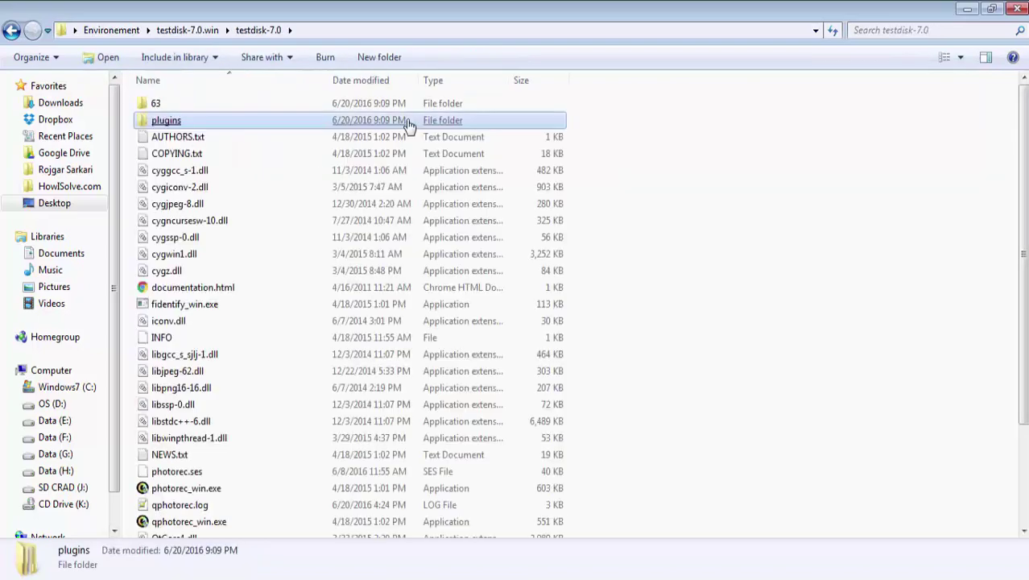
{"action": "scroll", "coordinate": [774, 207], "scroll_direction": "down", "scroll_amount": 3}
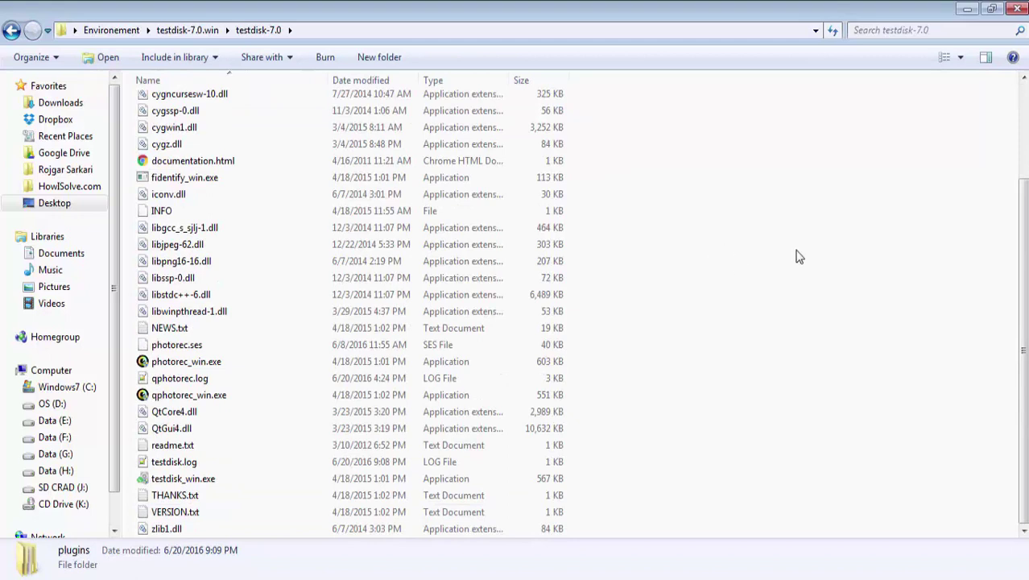
{"action": "left_click", "coordinate": [190, 400]}
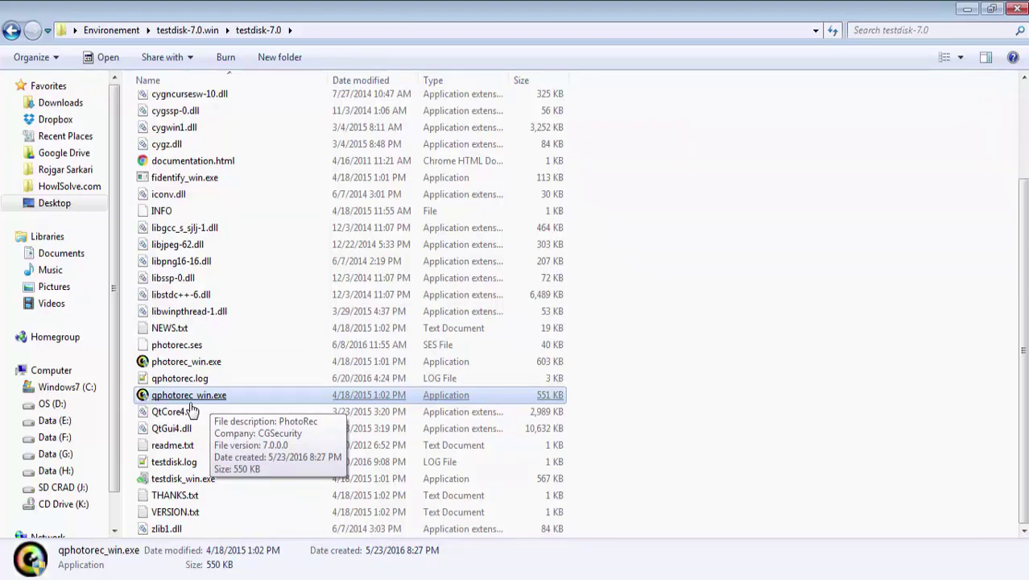
{"action": "double_click", "coordinate": [210, 399]}
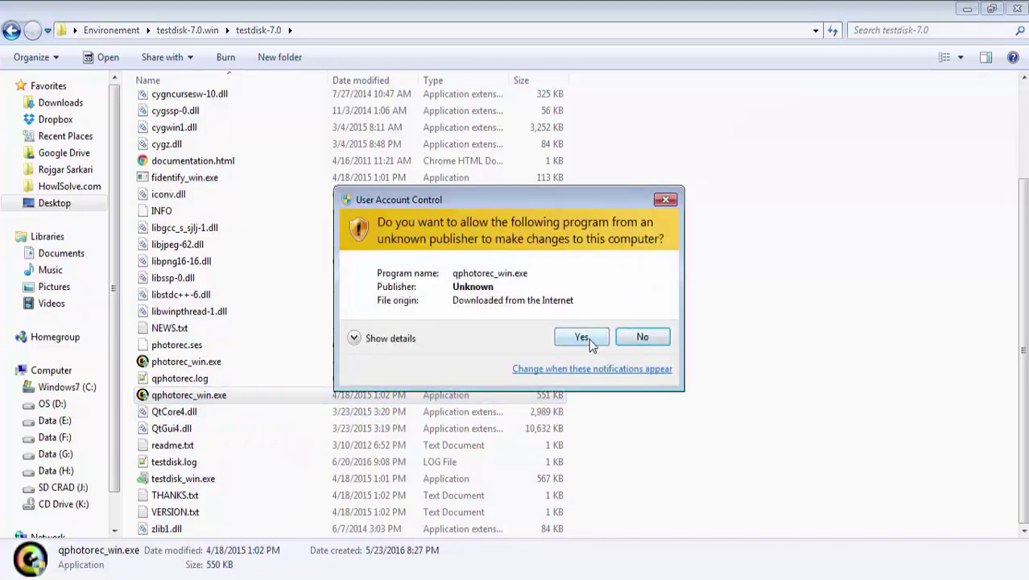
- Allow QPhotoRec to run and pick the 2032 MB PhysicalDrive2 card as the source disk
{"action": "left_click", "coordinate": [581, 338]}
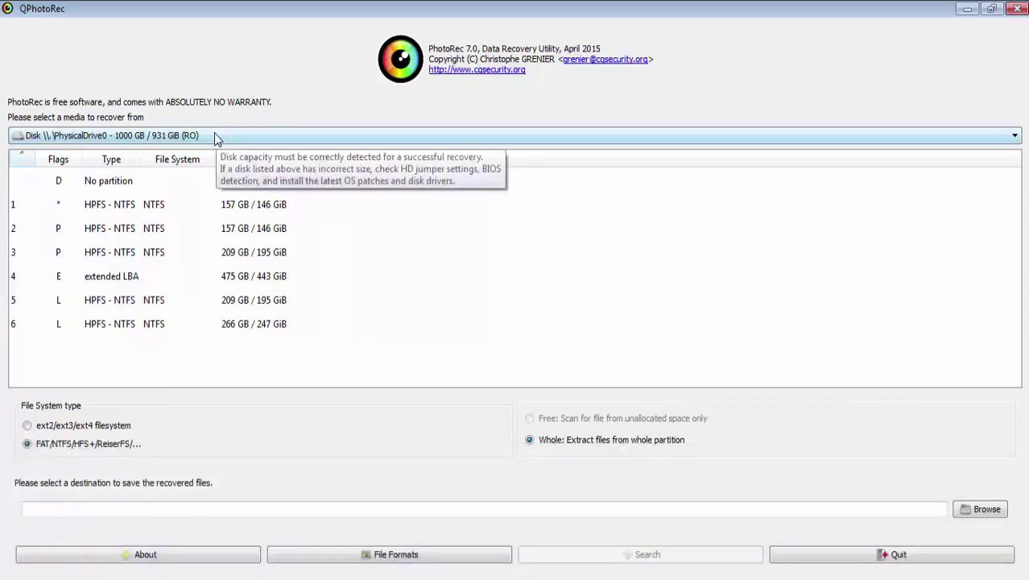
{"action": "left_click", "coordinate": [214, 137]}
{"action": "left_click", "coordinate": [209, 135]}
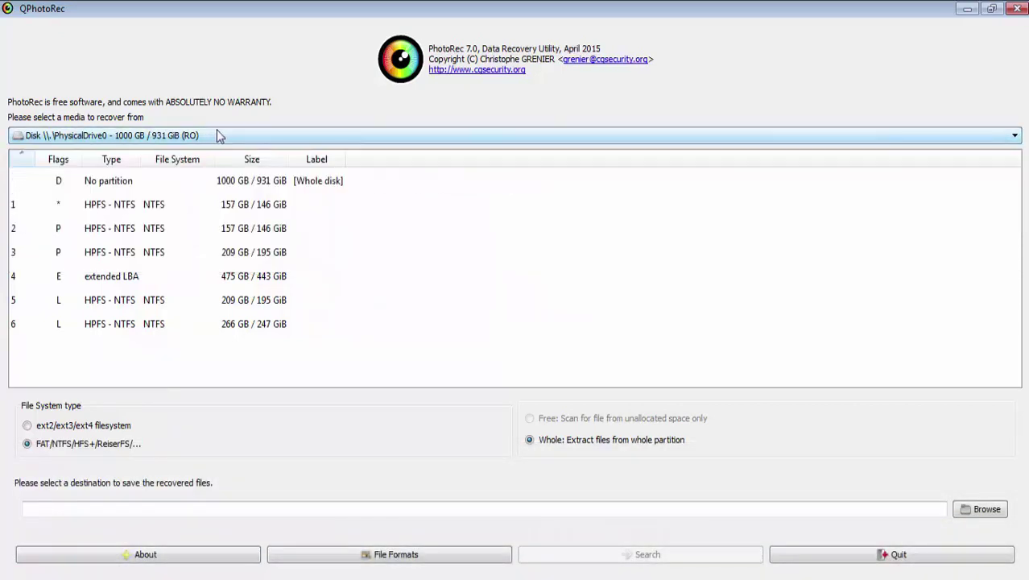
{"action": "left_click", "coordinate": [225, 137]}
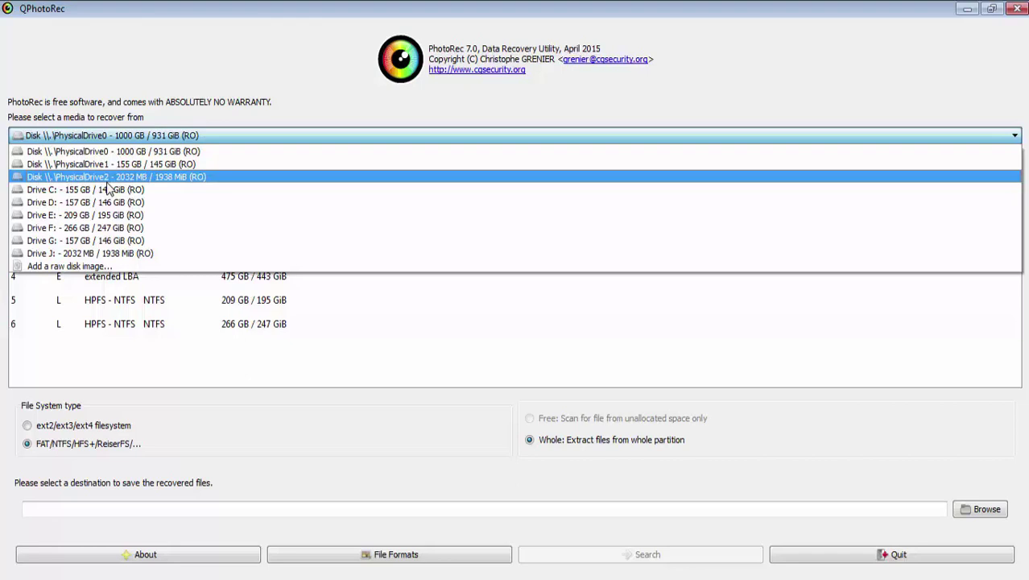
{"action": "key", "text": "Return"}
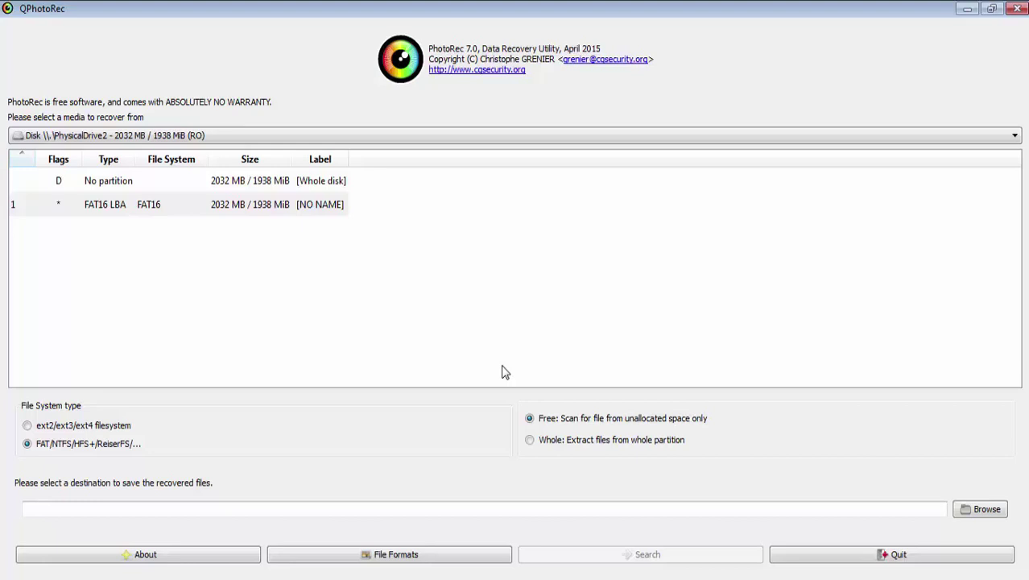
- Use the card's whole-disk entry with FAT/NTFS type, saving recovered files to Environement\Backup
{"action": "left_click", "coordinate": [502, 372]}
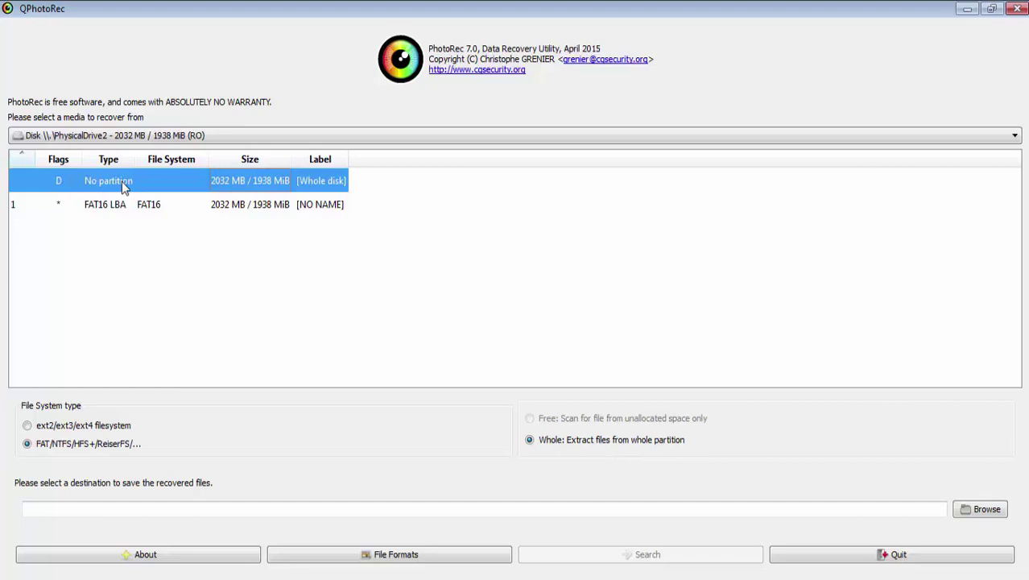
{"action": "left_click", "coordinate": [28, 448]}
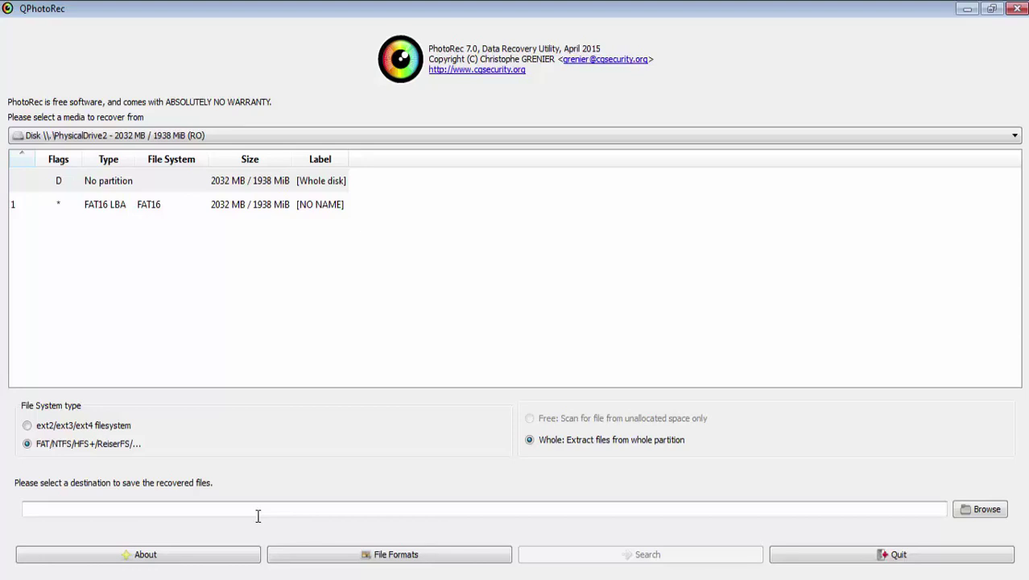
{"action": "left_click", "coordinate": [971, 510]}
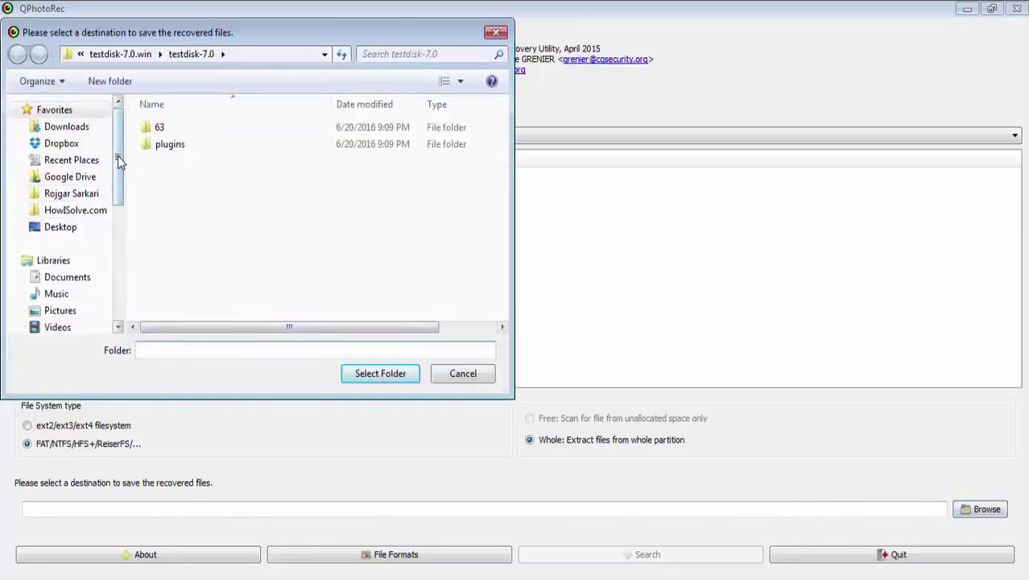
{"action": "left_click_drag", "start_coordinate": [117, 155], "coordinate": [129, 264]}
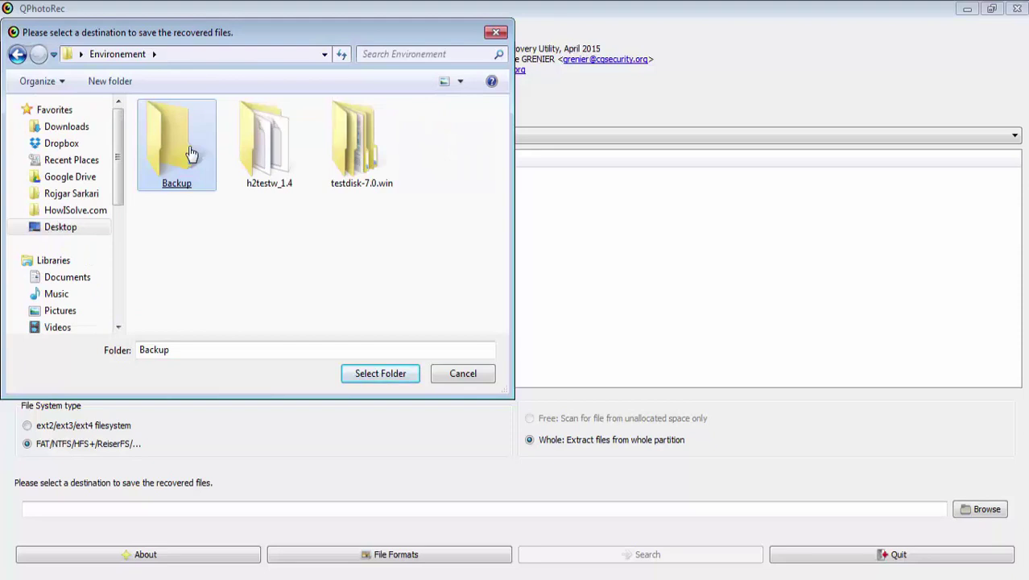
{"action": "double_click", "coordinate": [191, 154]}
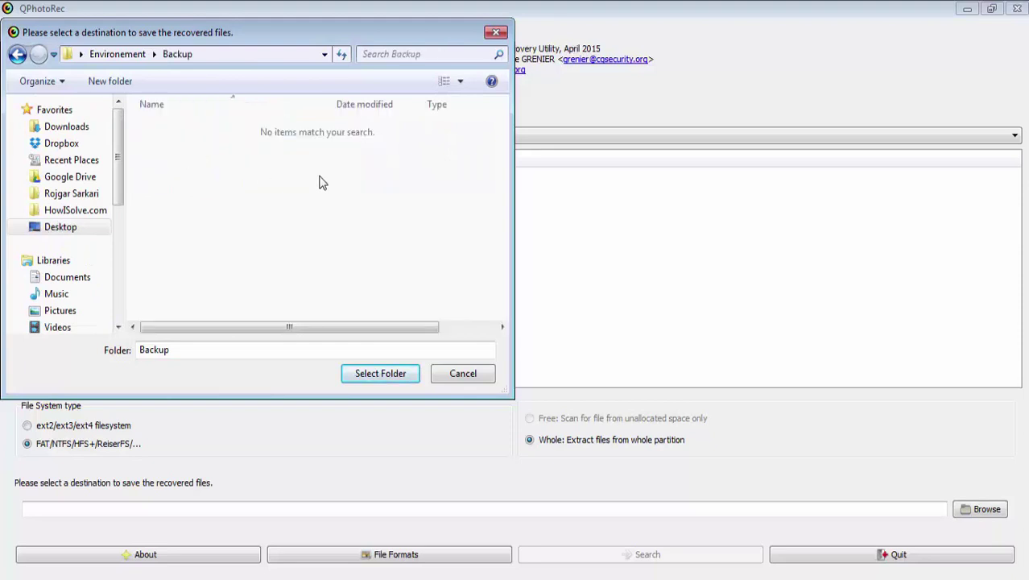
{"action": "left_click", "coordinate": [393, 377]}
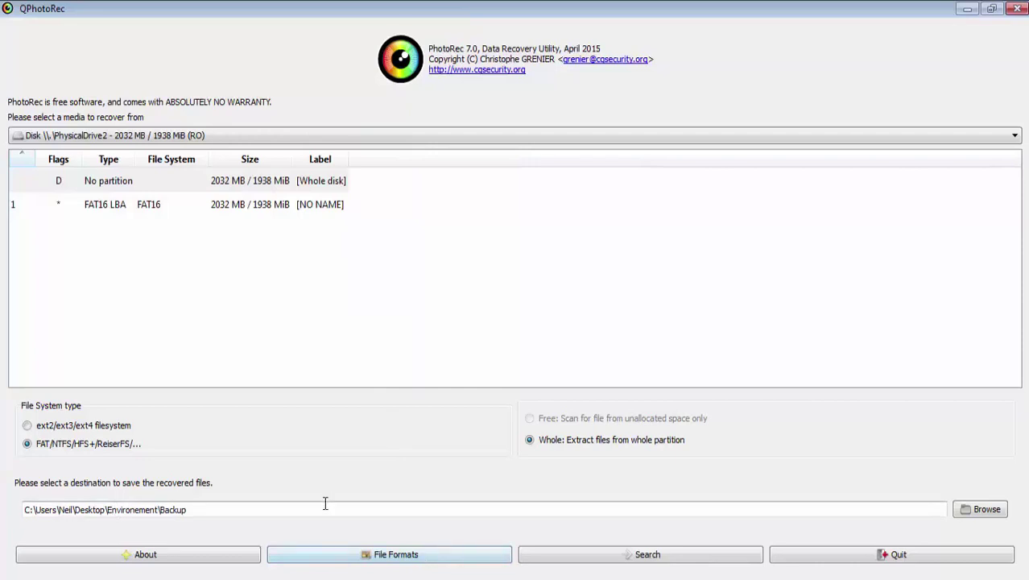
- Restrict the recovery file formats to jpg and gif only
{"action": "left_click", "coordinate": [403, 556]}
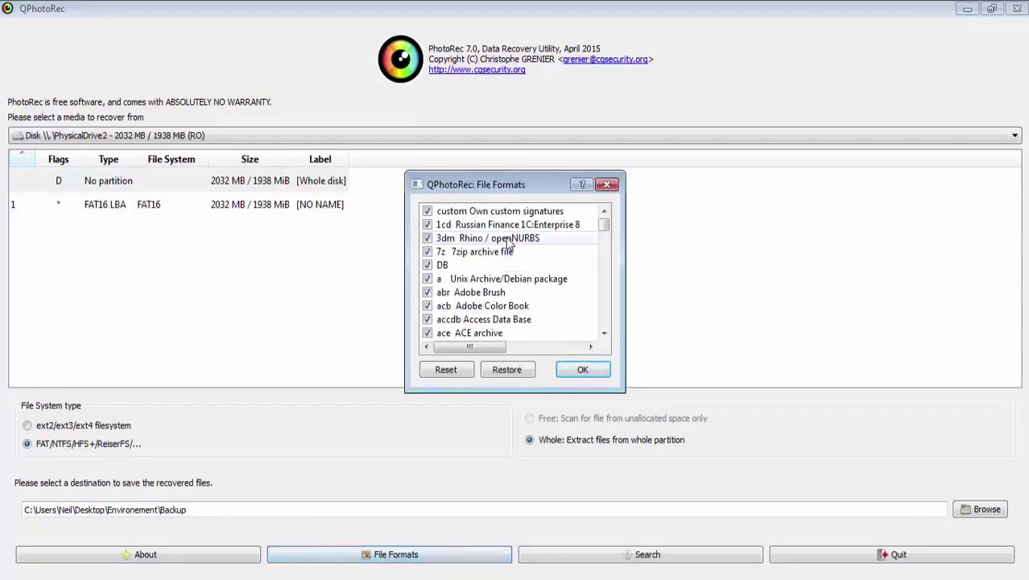
{"action": "left_click_drag", "start_coordinate": [604, 226], "coordinate": [607, 296]}
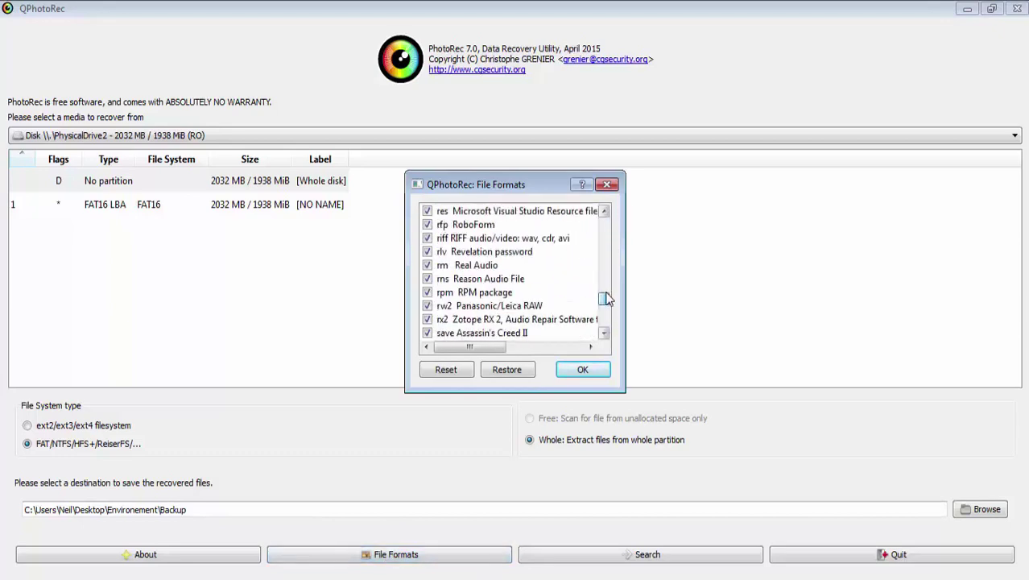
{"action": "left_click_drag", "start_coordinate": [606, 296], "coordinate": [604, 275]}
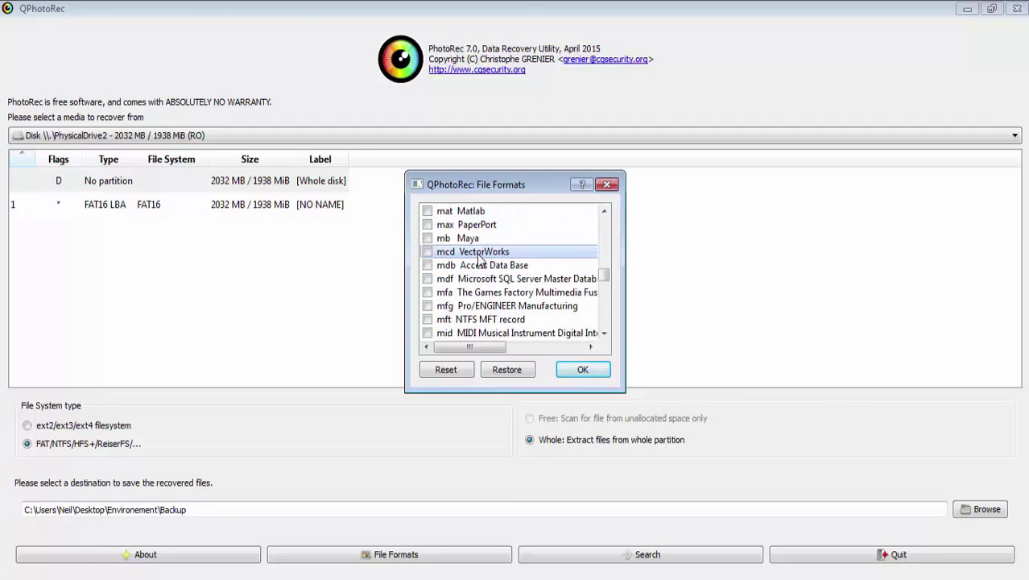
{"action": "scroll", "coordinate": [478, 258], "scroll_direction": "up", "scroll_amount": 4}
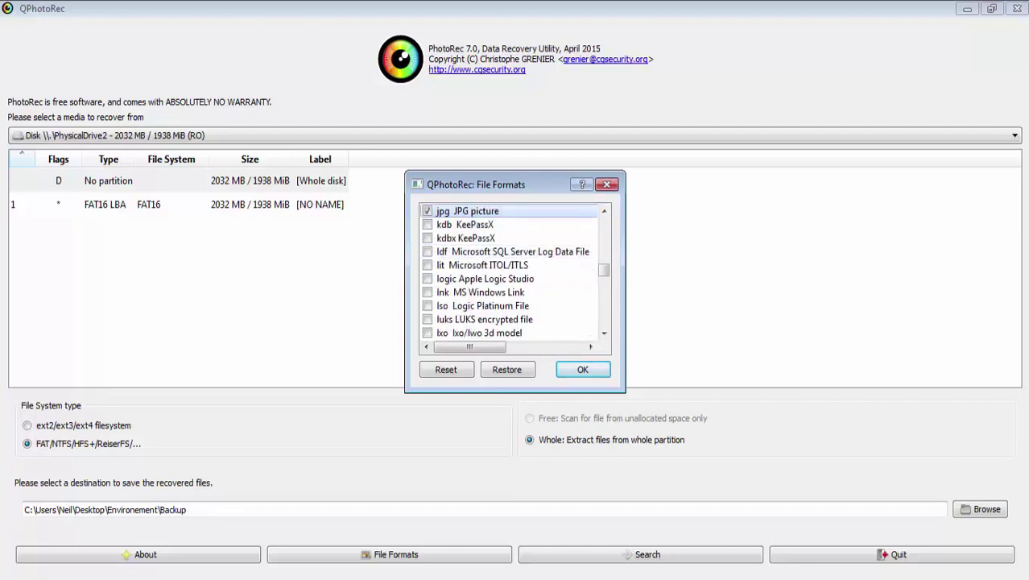
{"action": "scroll", "coordinate": [515, 273], "scroll_direction": "up", "scroll_amount": 2}
{"action": "scroll", "coordinate": [516, 274], "scroll_direction": "up", "scroll_amount": 5}
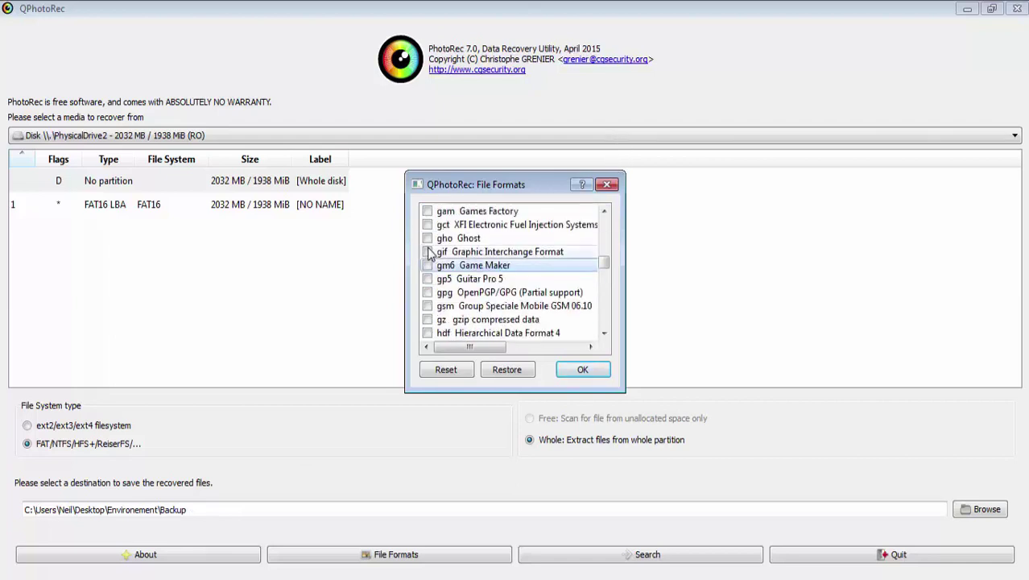
{"action": "left_click", "coordinate": [427, 251]}
{"action": "left_click", "coordinate": [583, 370]}
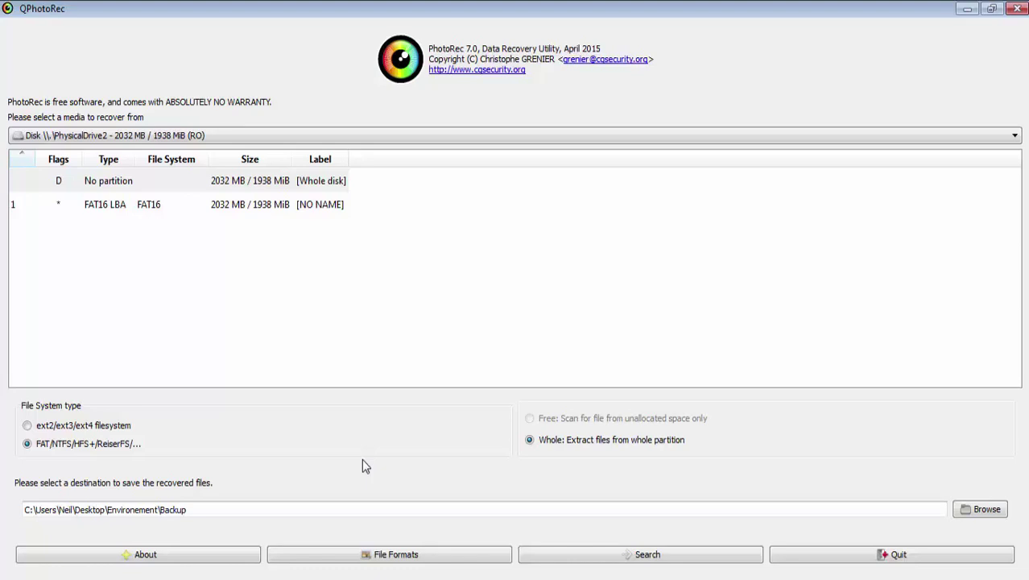
- Run the search, then open Backup's recup_dir.1 and inspect the recovered f0002760.jpg
{"action": "left_click", "coordinate": [633, 558]}
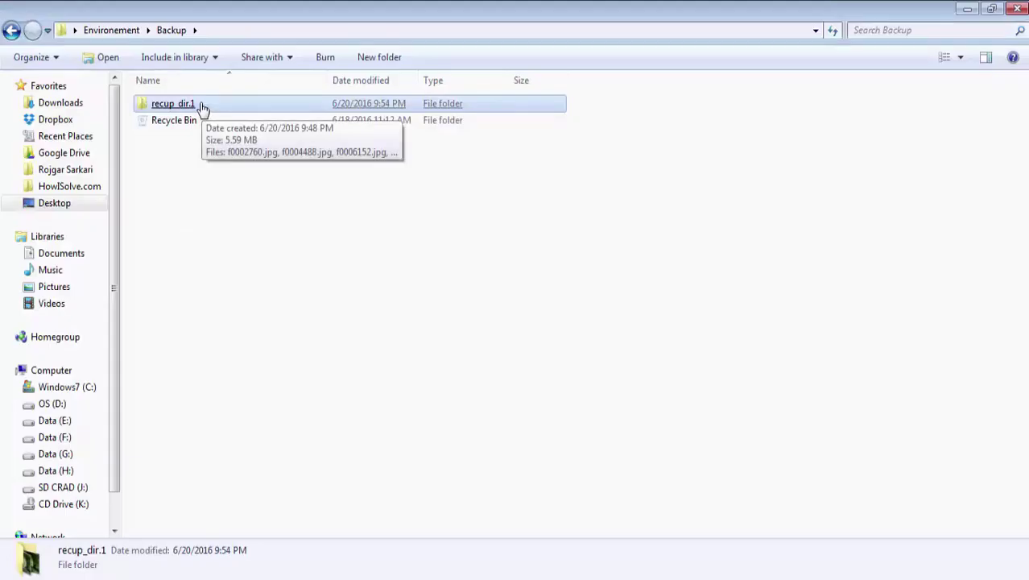
{"action": "double_click", "coordinate": [202, 108]}
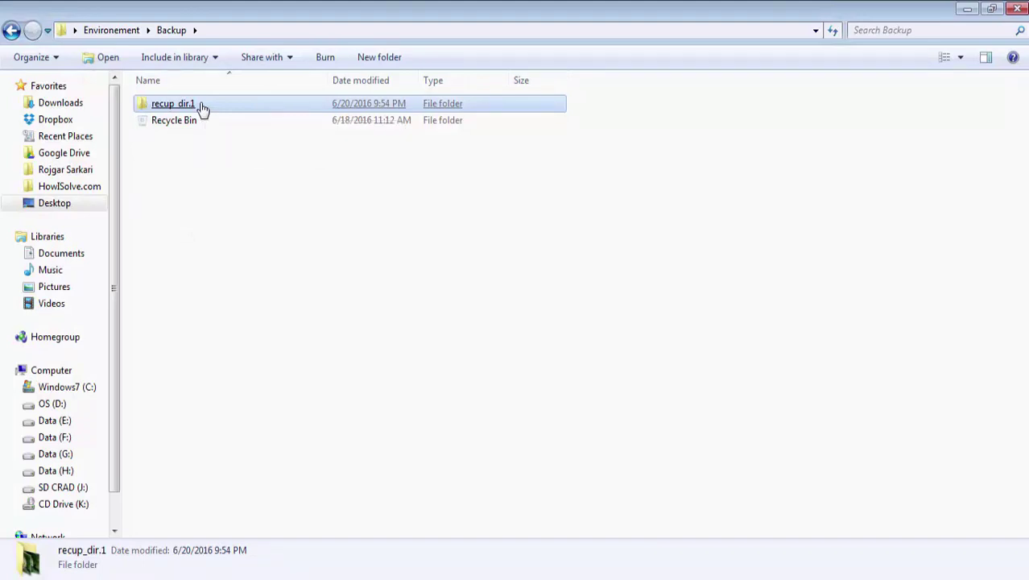
{"action": "left_click_drag", "start_coordinate": [215, 75], "coordinate": [1023, 397]}
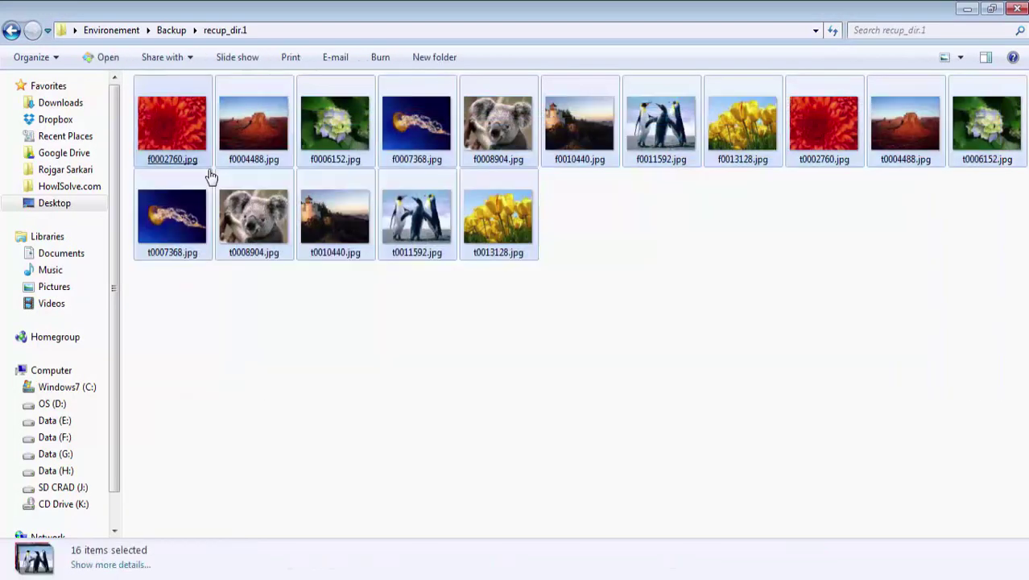
{"action": "left_click", "coordinate": [821, 463]}
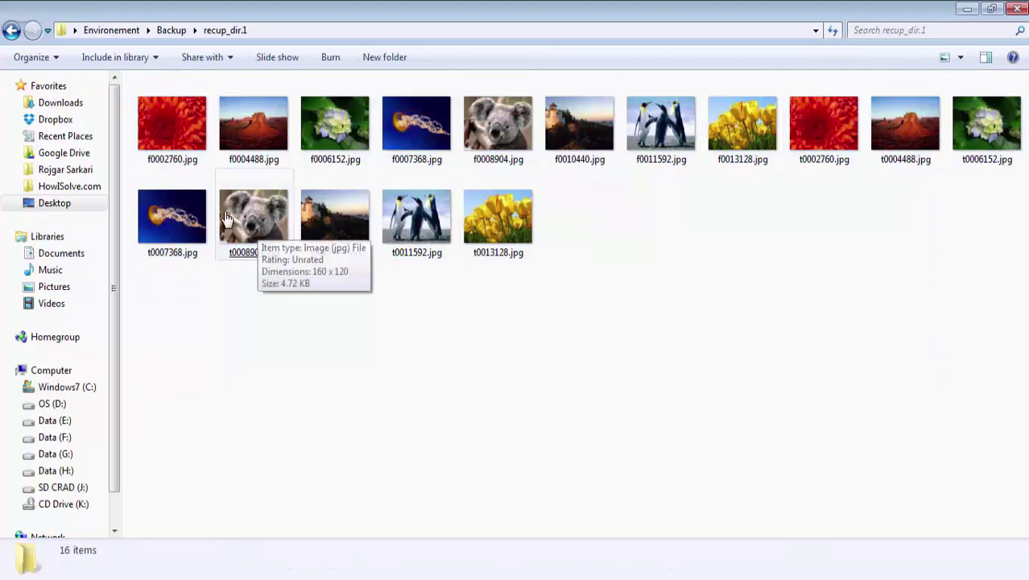
{"action": "left_click", "coordinate": [155, 155]}
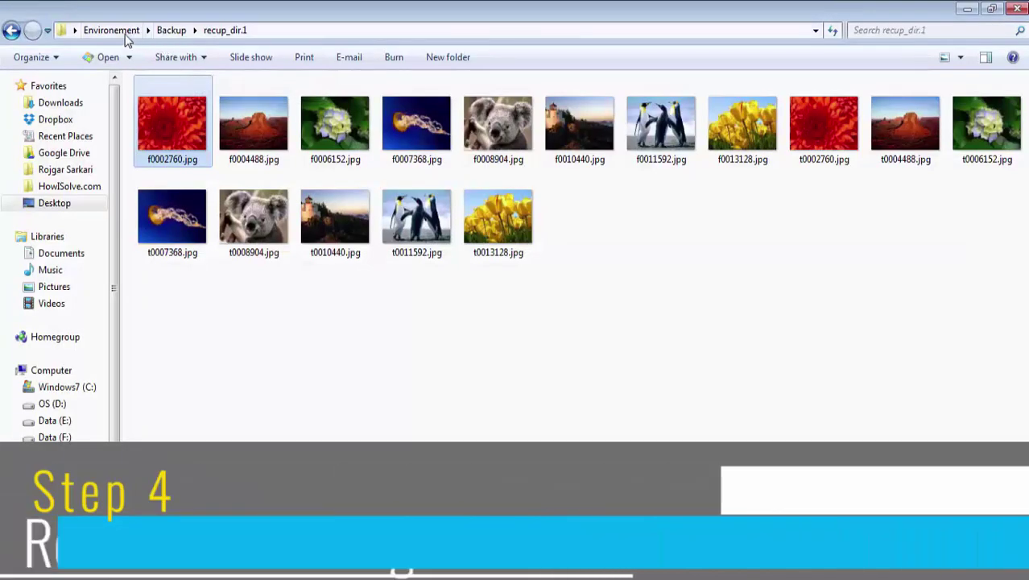
- From Environement, open testdisk-7.0.win\testdisk-7.0 and run testdisk_win.exe with administrator approval
{"action": "left_click", "coordinate": [148, 32]}
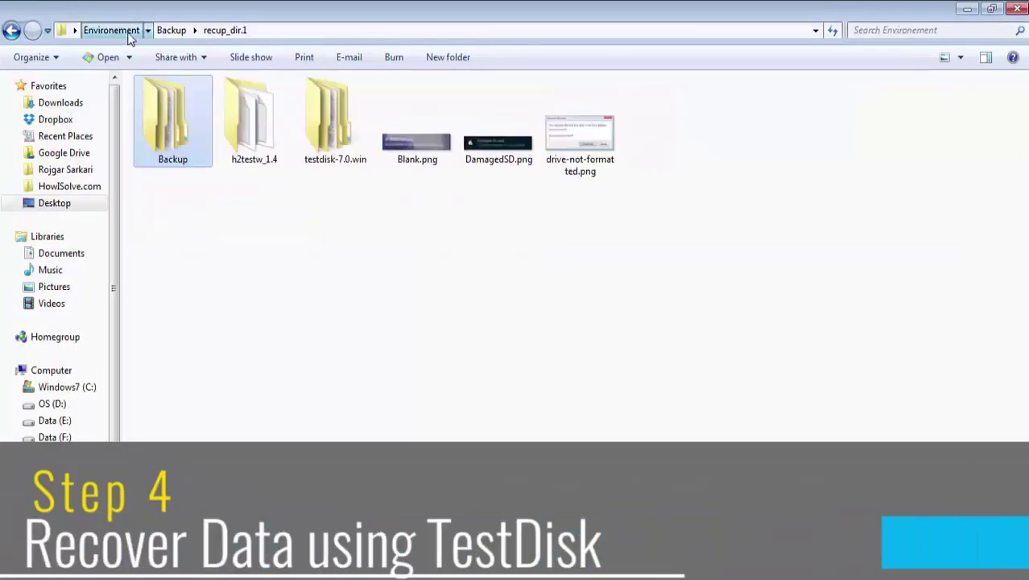
{"action": "double_click", "coordinate": [323, 153]}
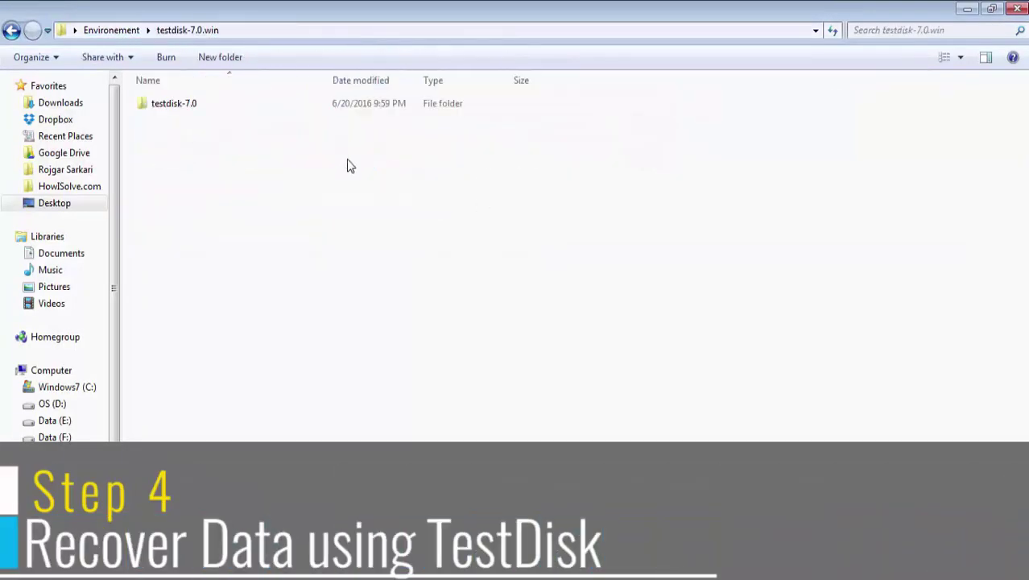
{"action": "double_click", "coordinate": [176, 112]}
{"action": "scroll", "coordinate": [834, 295], "scroll_direction": "down", "scroll_amount": 2}
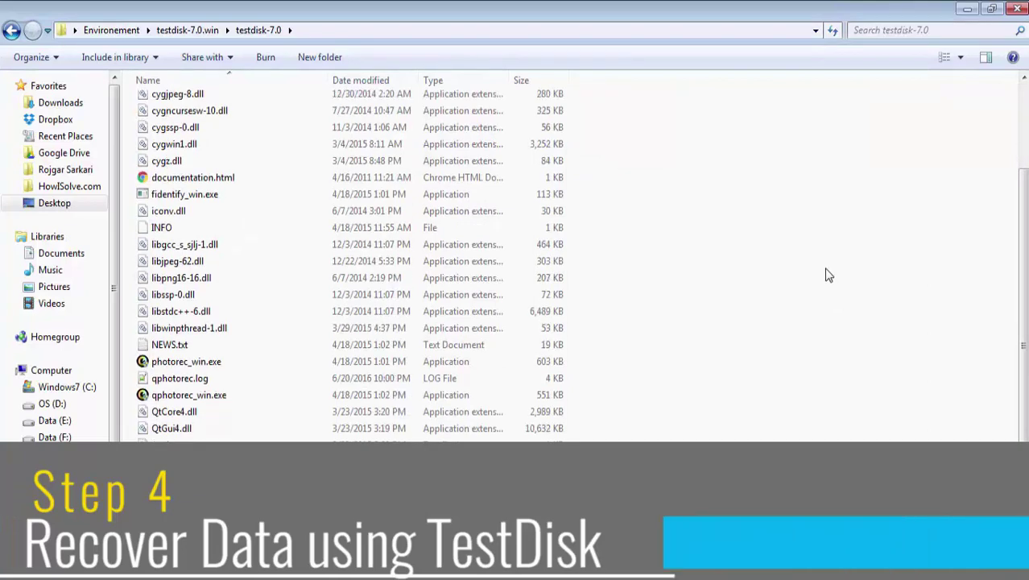
{"action": "left_click", "coordinate": [205, 479]}
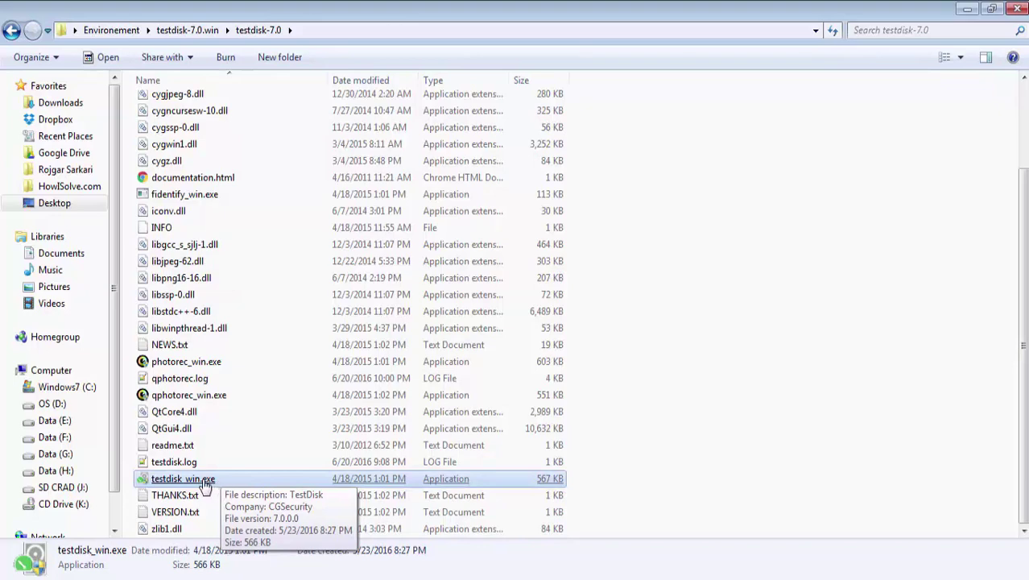
{"action": "double_click", "coordinate": [205, 480]}
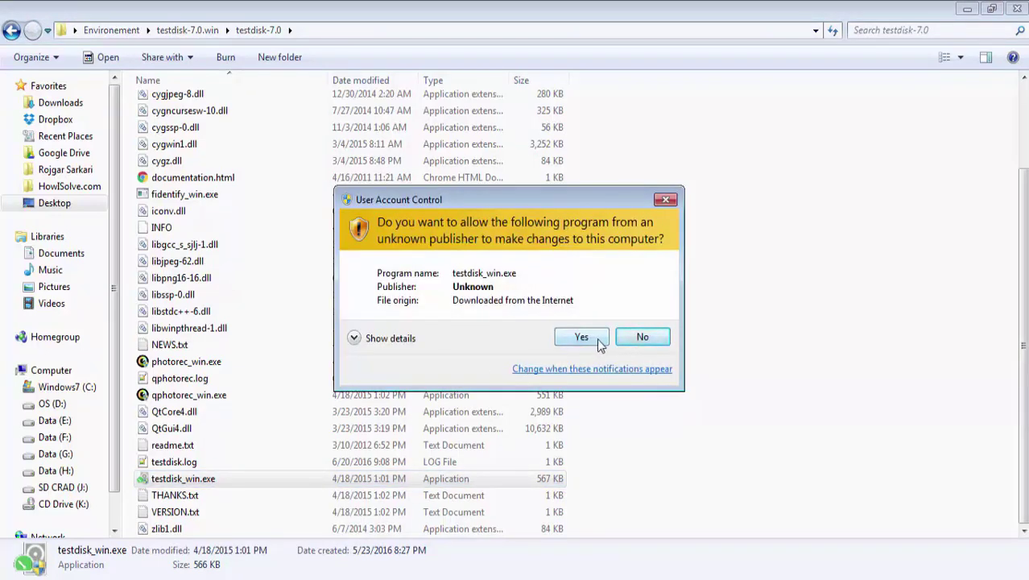
{"action": "left_click", "coordinate": [600, 341]}
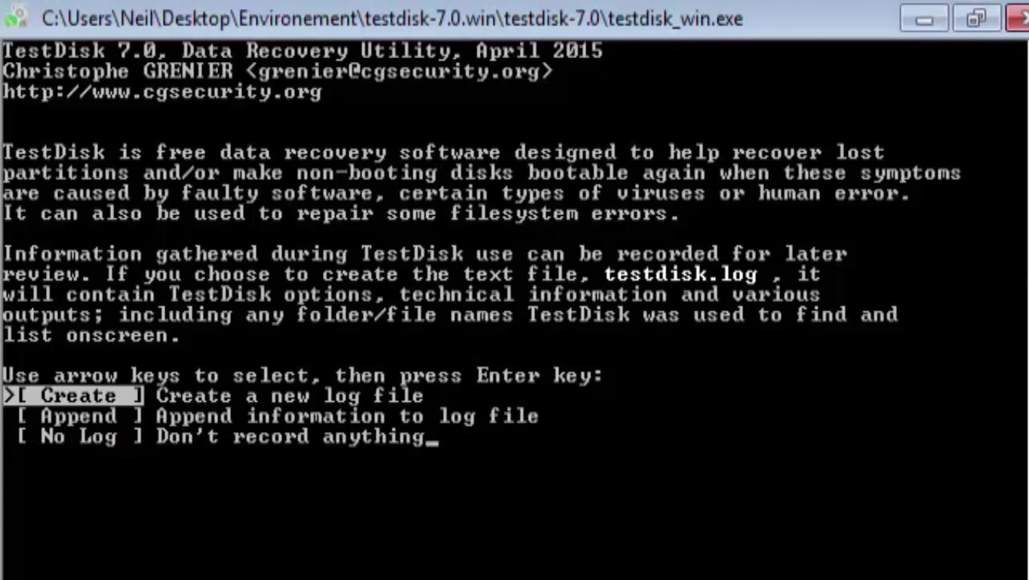
- Create a new log file and proceed with the 2032 MB disk /dev/sdc
{"action": "key", "text": "Return"}
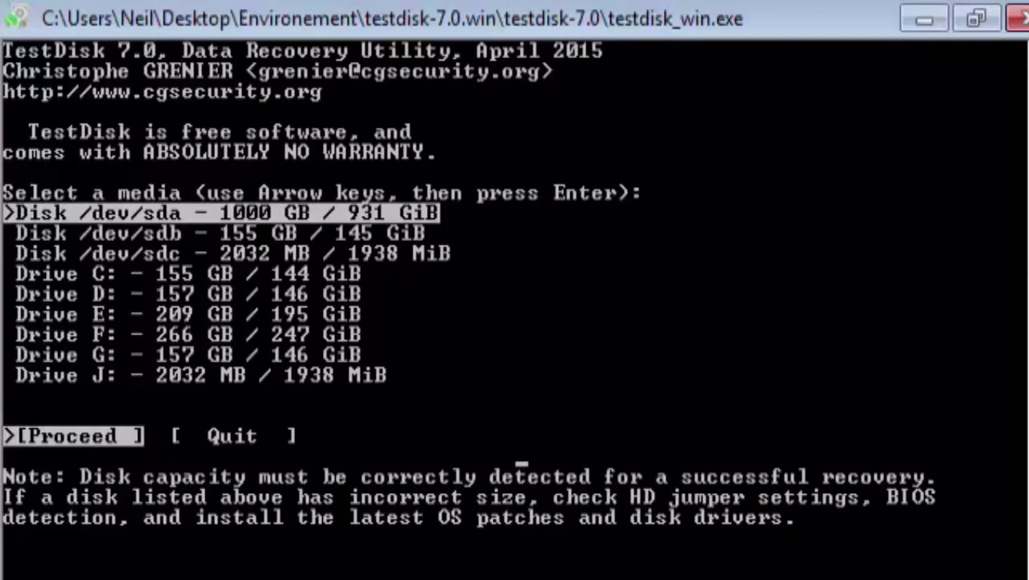
{"action": "key", "text": "Down"}
{"action": "key", "text": "Down"}
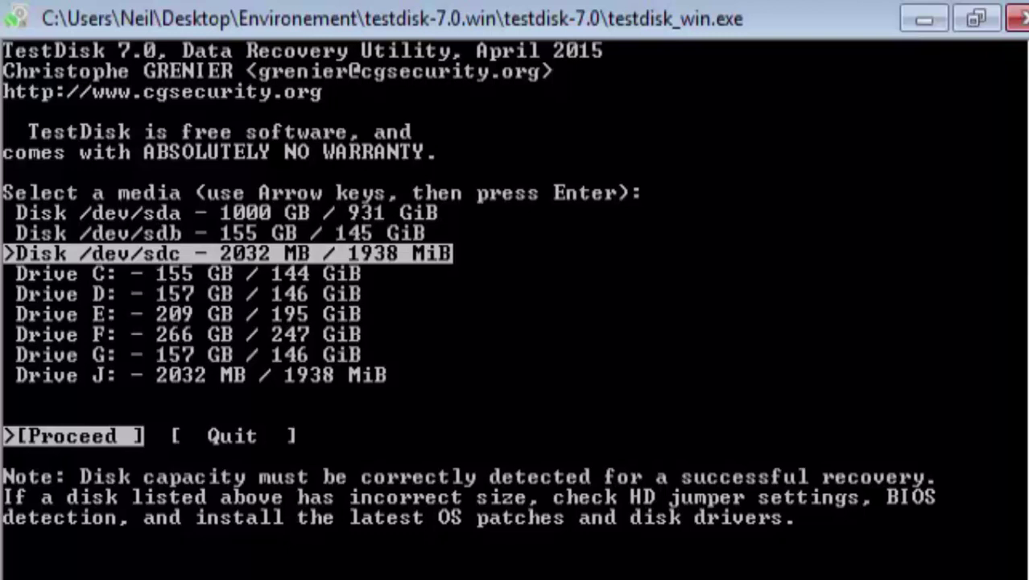
{"action": "key", "text": "Up"}
{"action": "key", "text": "Down"}
{"action": "key", "text": "Up"}
{"action": "key", "text": "Down"}
{"action": "key", "text": "Return"}
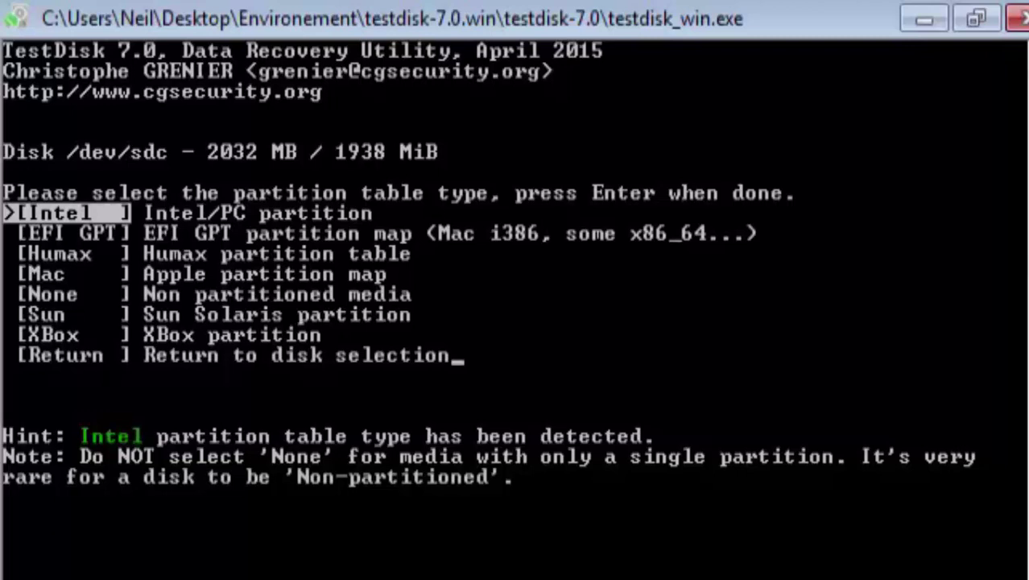
- Confirm the Intel partition type and open Undelete under Advanced filesystem utilities
{"action": "key", "text": "Return"}
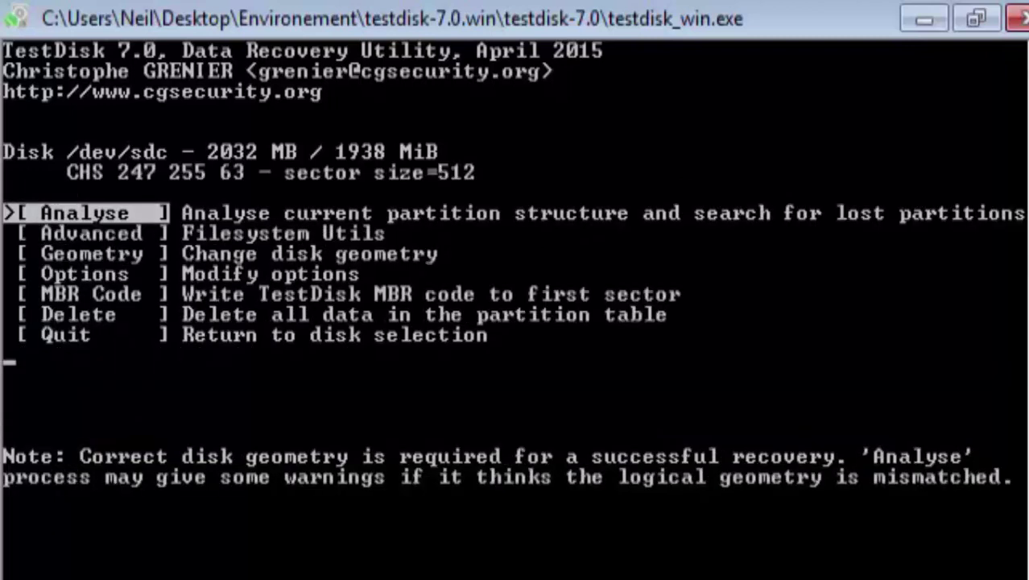
{"action": "key", "text": "Down"}
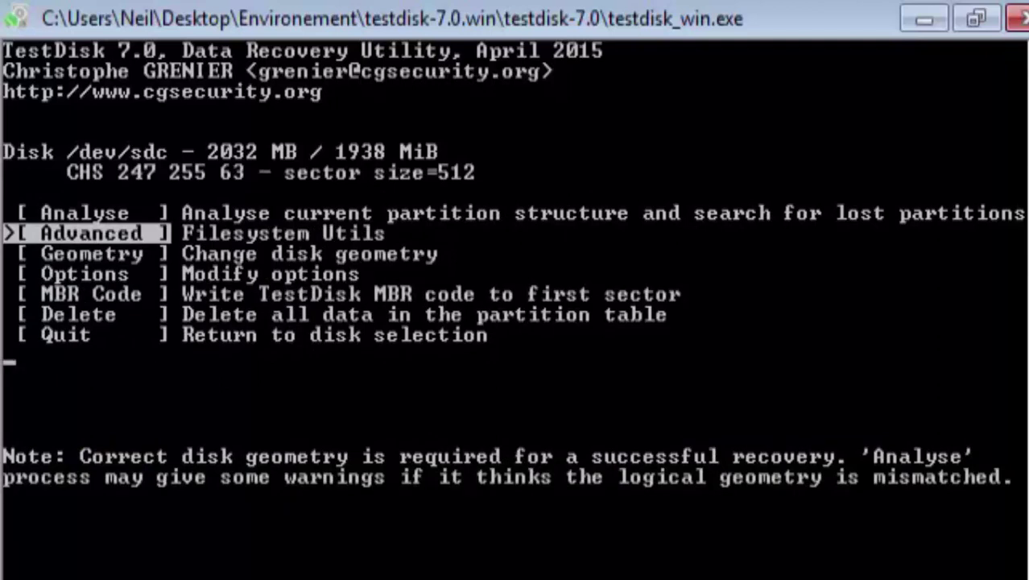
{"action": "key", "text": "Return"}
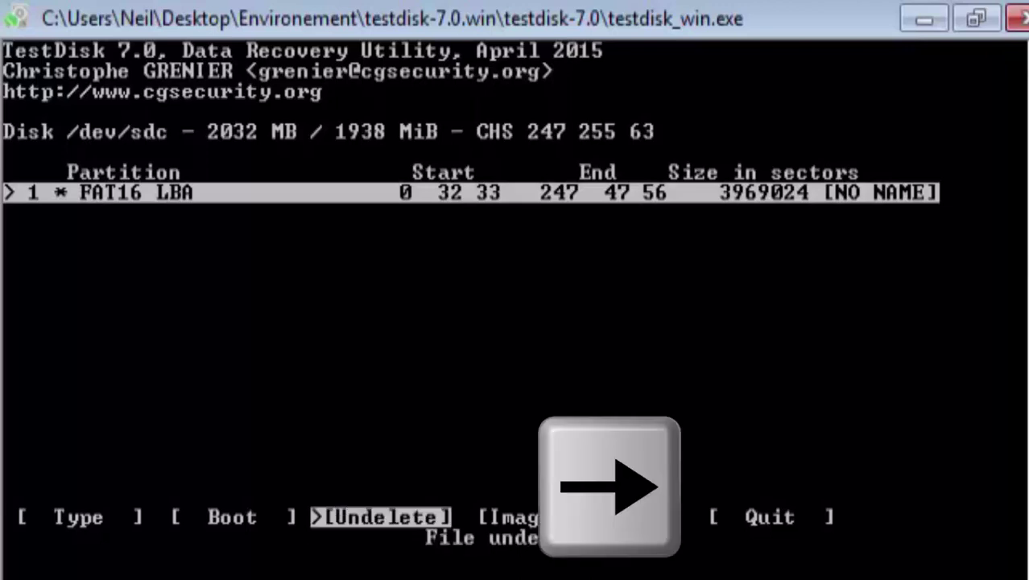
{"action": "key", "text": "Right"}
{"action": "key", "text": "Left"}
{"action": "key", "text": "Left"}
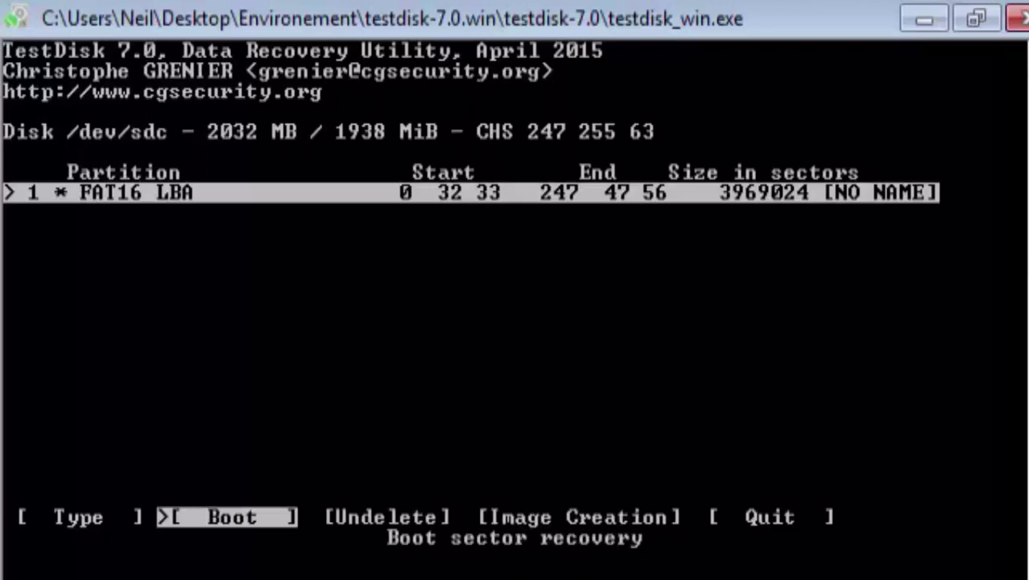
{"action": "key", "text": "Right"}
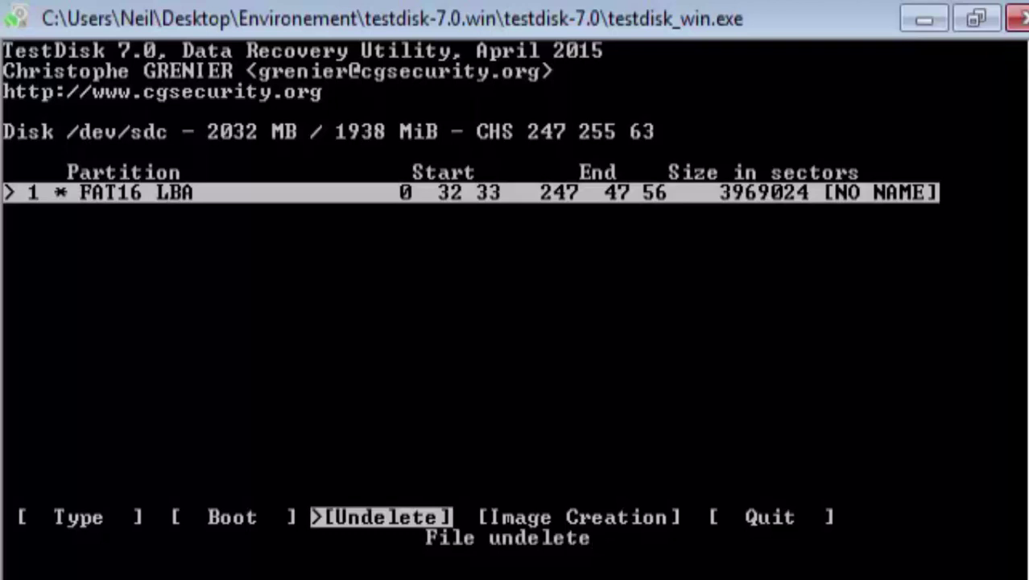
{"action": "key", "text": "Return"}
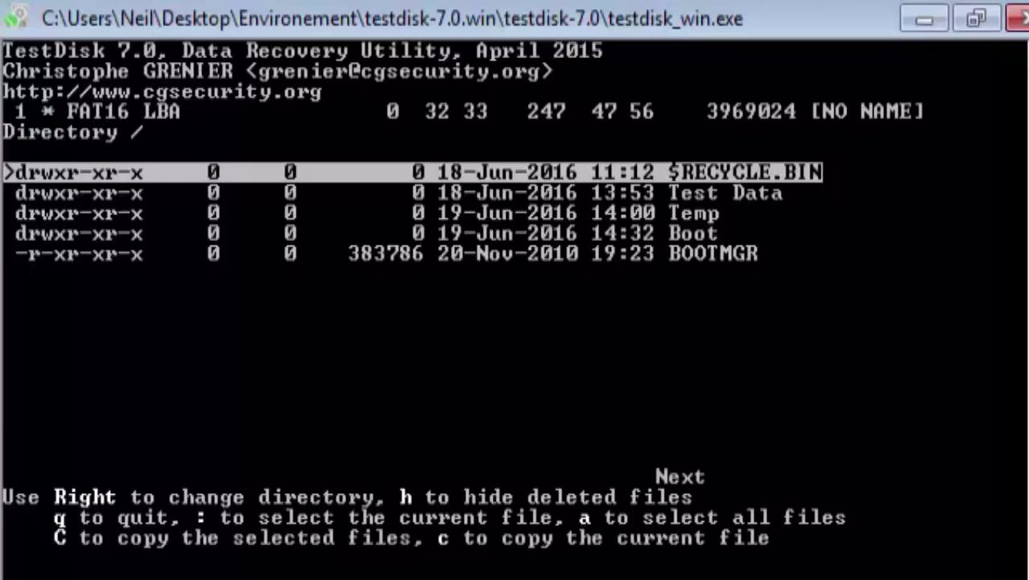
- Enter the Test Data folder, showing four existing and four deleted JPGs
{"action": "key", "text": "Down"}
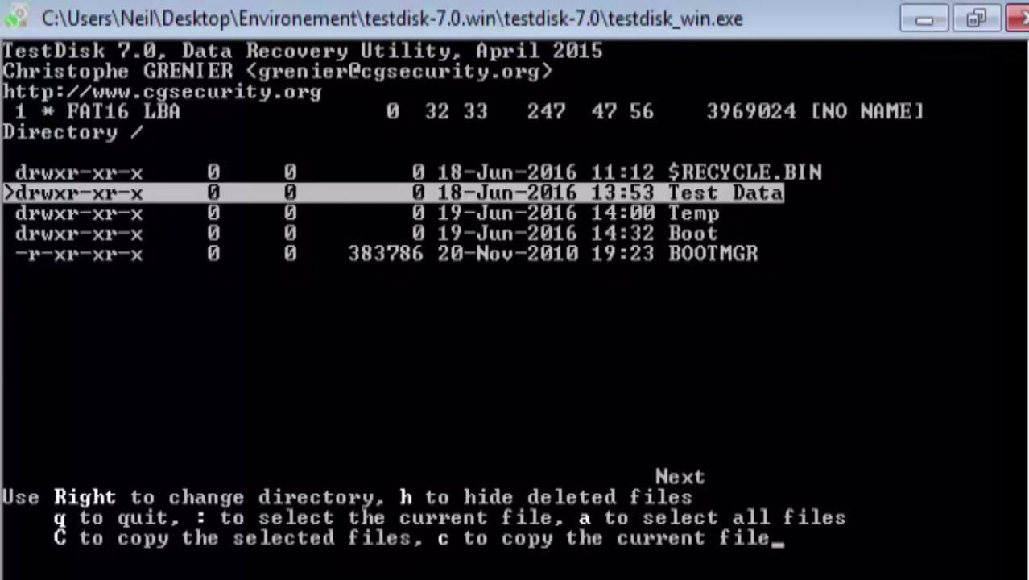
{"action": "key", "text": "Right"}
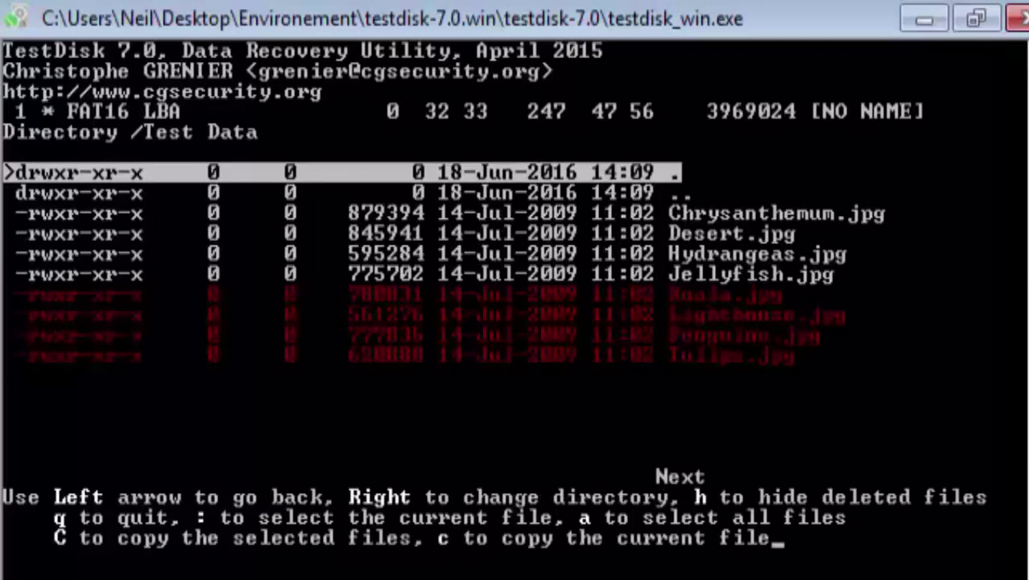
- Mark deleted Koala.jpg, Lighthouse.jpg, Penguins.jpg and Tulips.jpg for recovery using the colon key
{"action": "key", "text": "Down"}
{"action": "key", "text": "Down"}
{"action": "key", "text": "Down"}
{"action": "key", "text": "Down"}
{"action": "key", "text": "Down"}
{"action": "key", "text": "Down"}
{"action": "key", "text": "Down"}
{"action": "key", "text": "Down"}
{"action": "key", "text": "Down"}
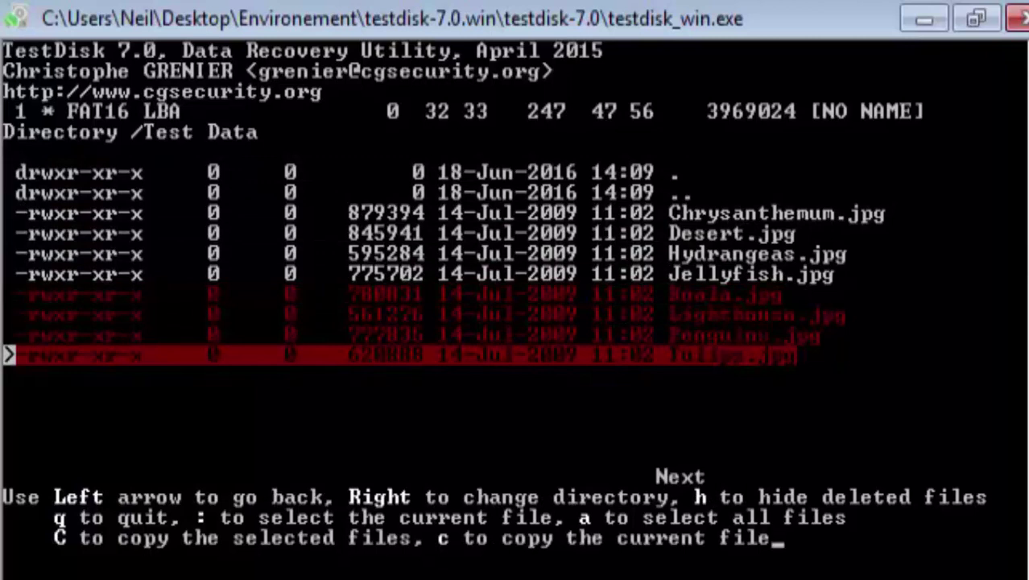
{"action": "key", "text": "Up"}
{"action": "key", "text": "Up"}
{"action": "key", "text": "Up"}
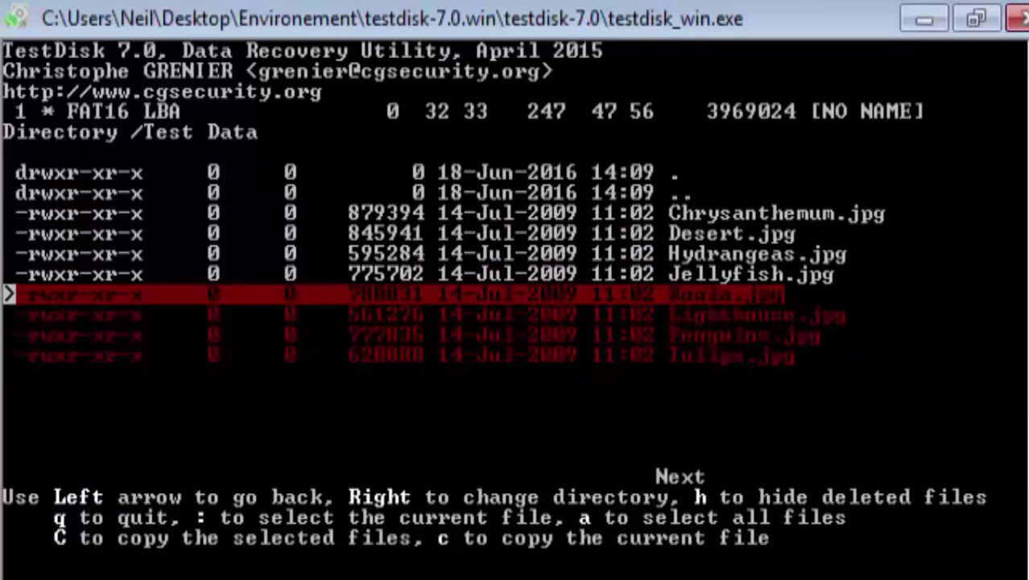
{"action": "key", "text": "Up"}
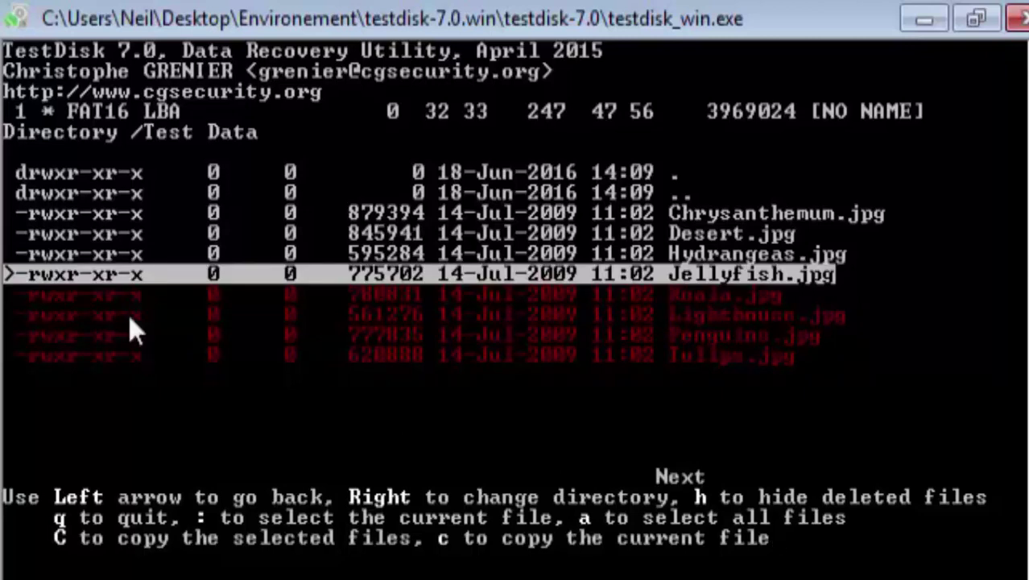
{"action": "key", "text": "Down"}
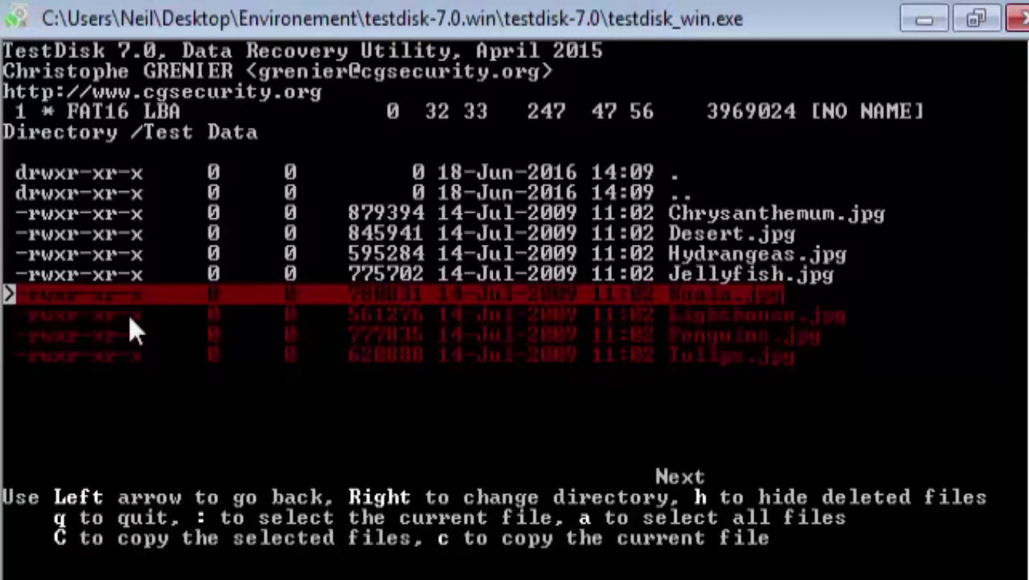
{"action": "key", "text": "shift+semicolon"}
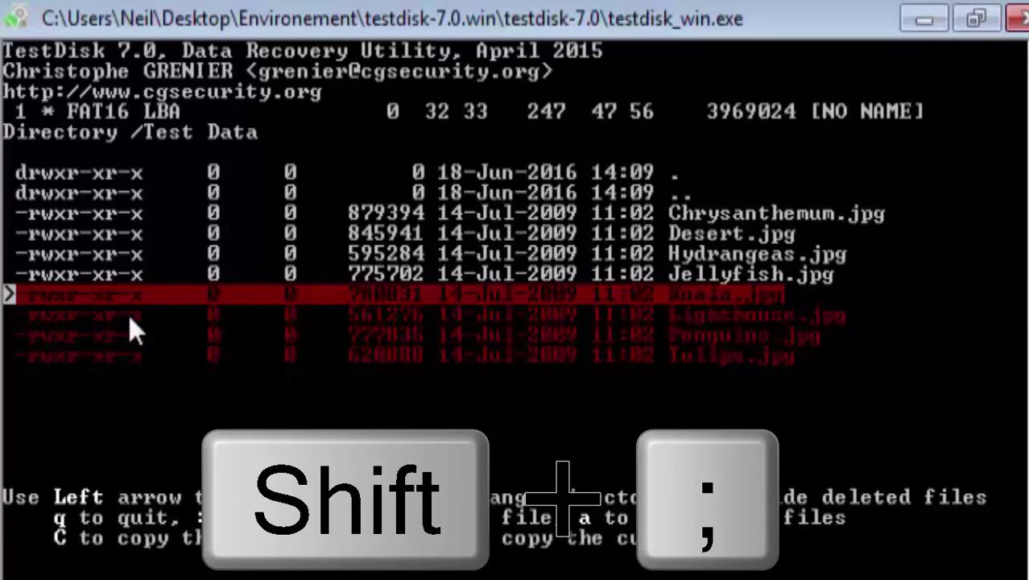
{"action": "key", "text": "colon"}
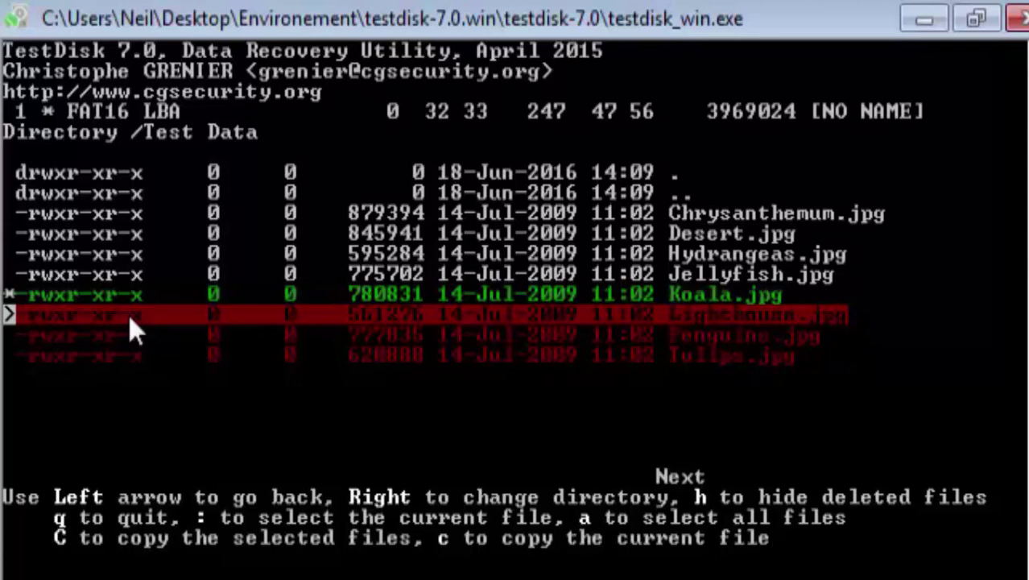
{"action": "key", "text": "colon"}
{"action": "key", "text": "colon"}
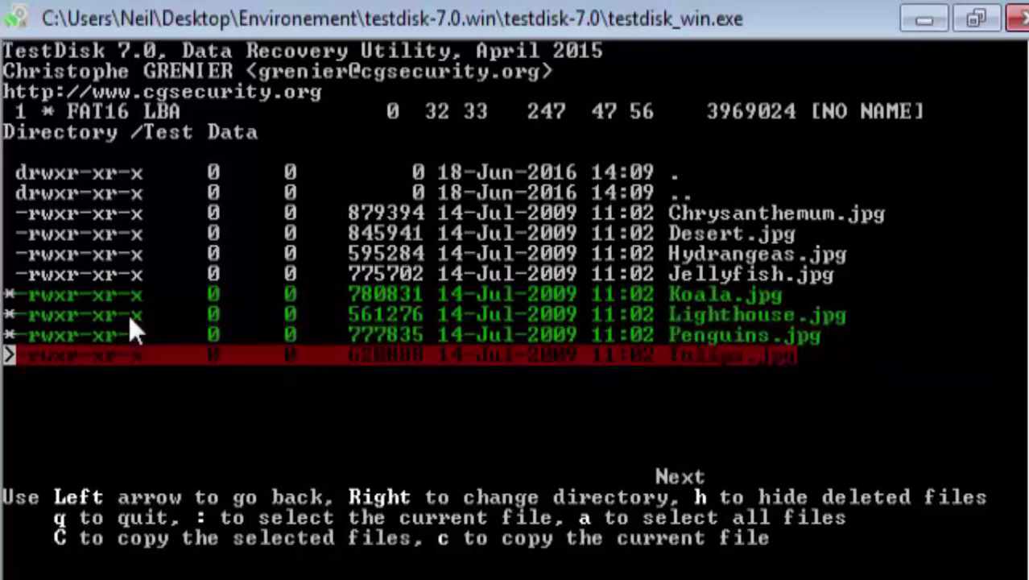
{"action": "key", "text": "colon"}
{"action": "key", "text": "Up"}
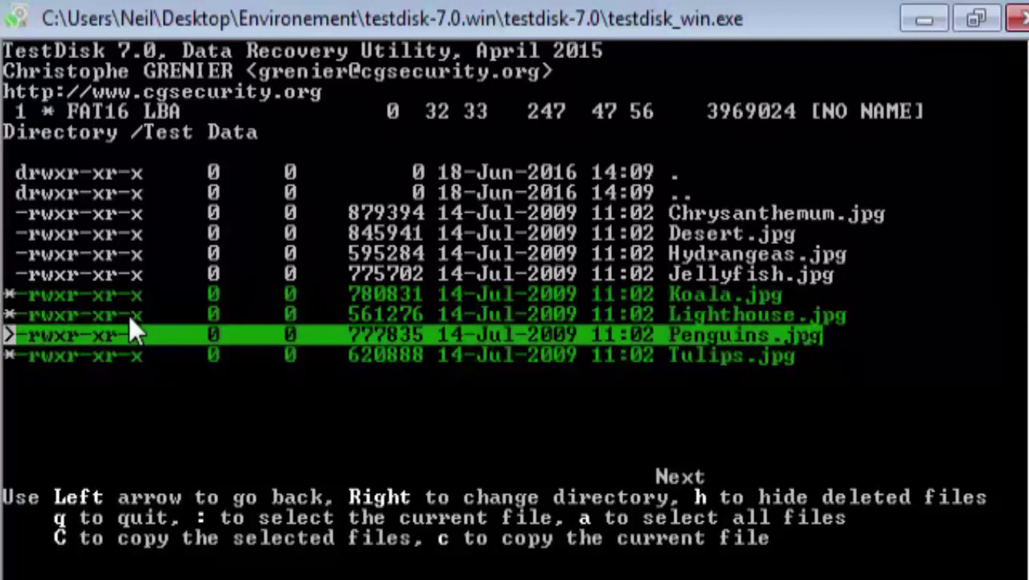
{"action": "key", "text": "shift+c"}
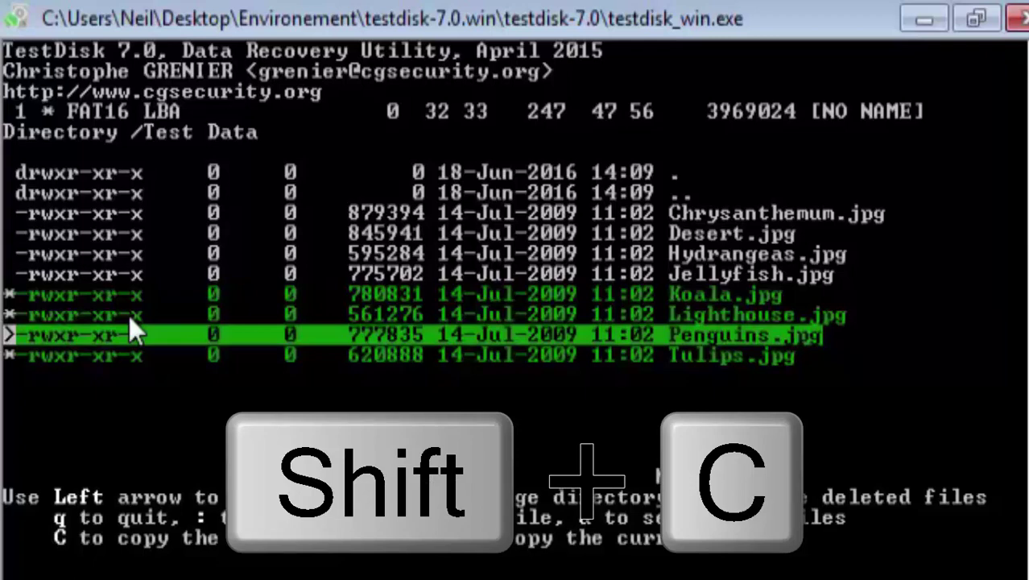
- Browse up to Environement, enter Backup and copy the four marked photos there (4 ok, 0 failed)
{"action": "key", "text": "shift+c"}
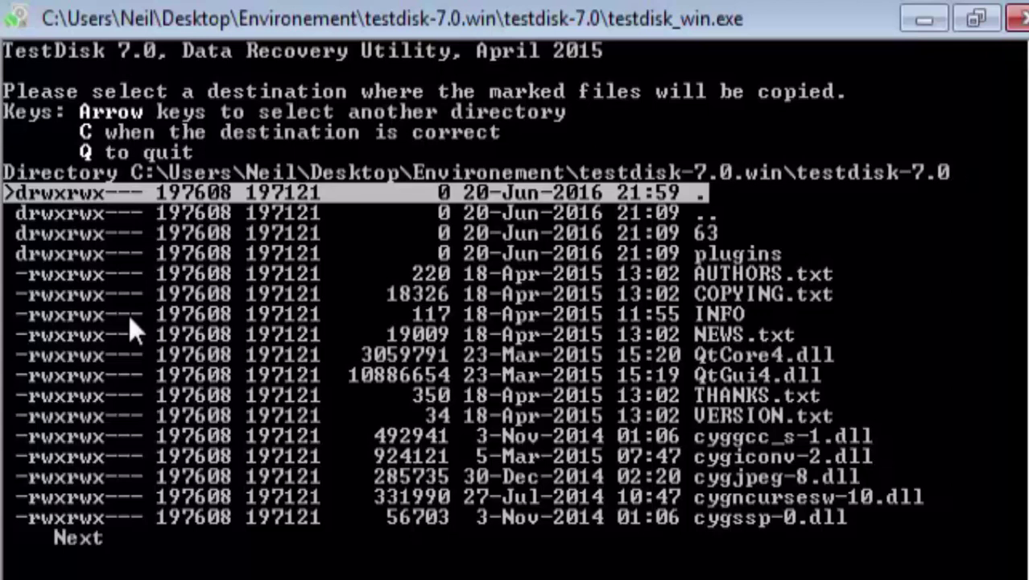
{"action": "key", "text": "Down"}
{"action": "key", "text": "Down"}
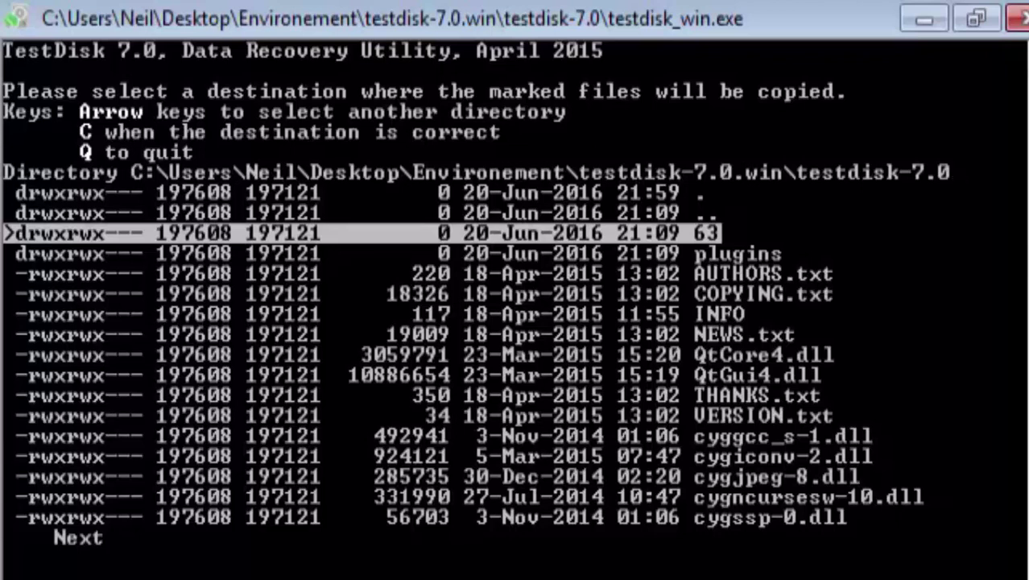
{"action": "key", "text": "Up"}
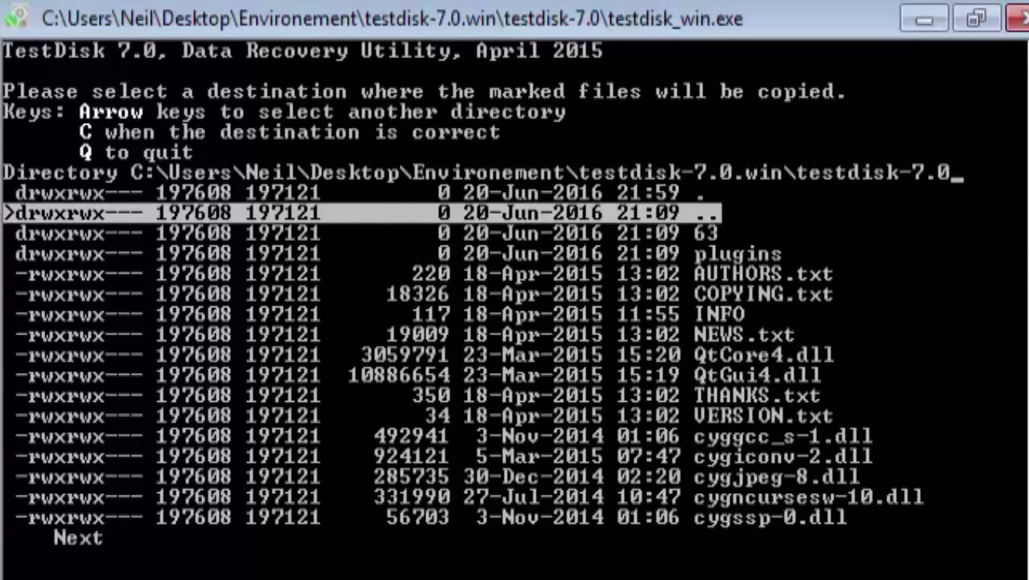
{"action": "key", "text": "Right"}
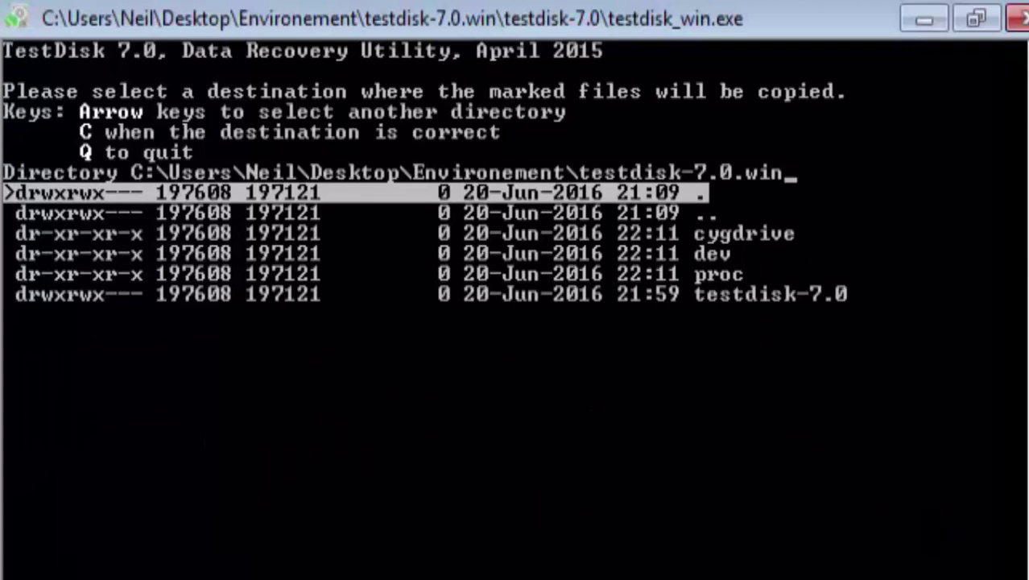
{"action": "key", "text": "Down"}
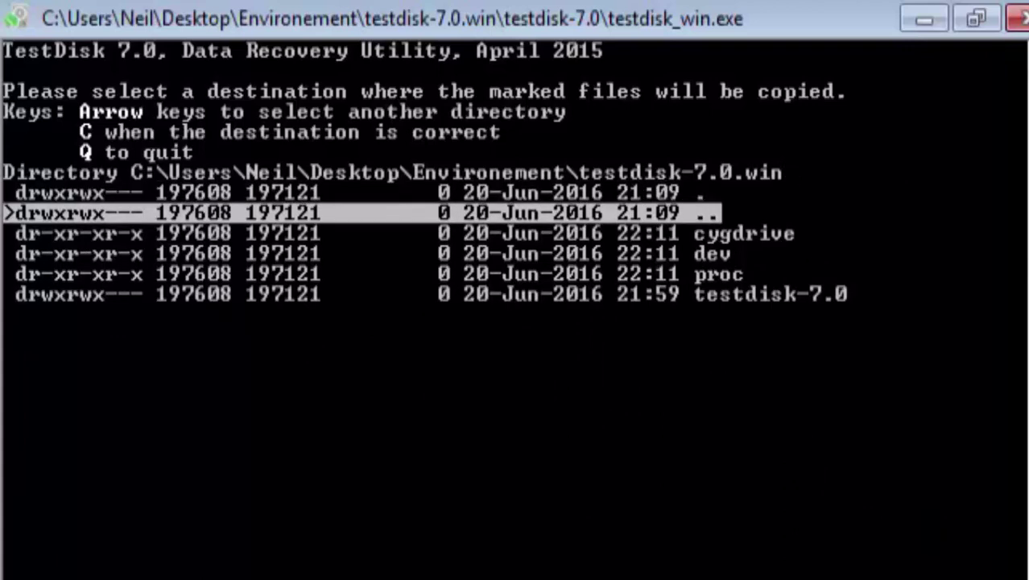
{"action": "key", "text": "Right"}
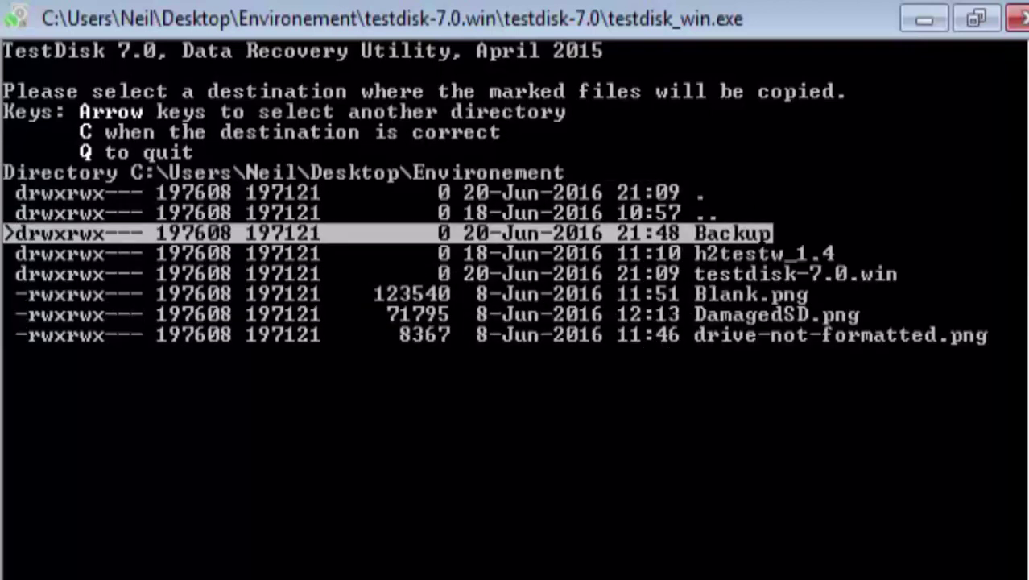
{"action": "key", "text": "Right"}
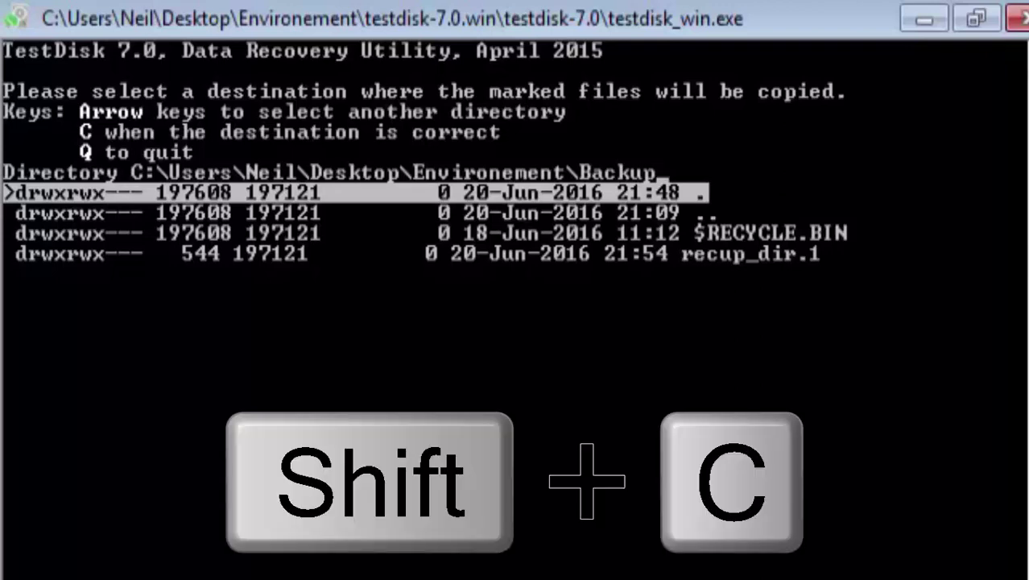
{"action": "key", "text": "shift+c"}
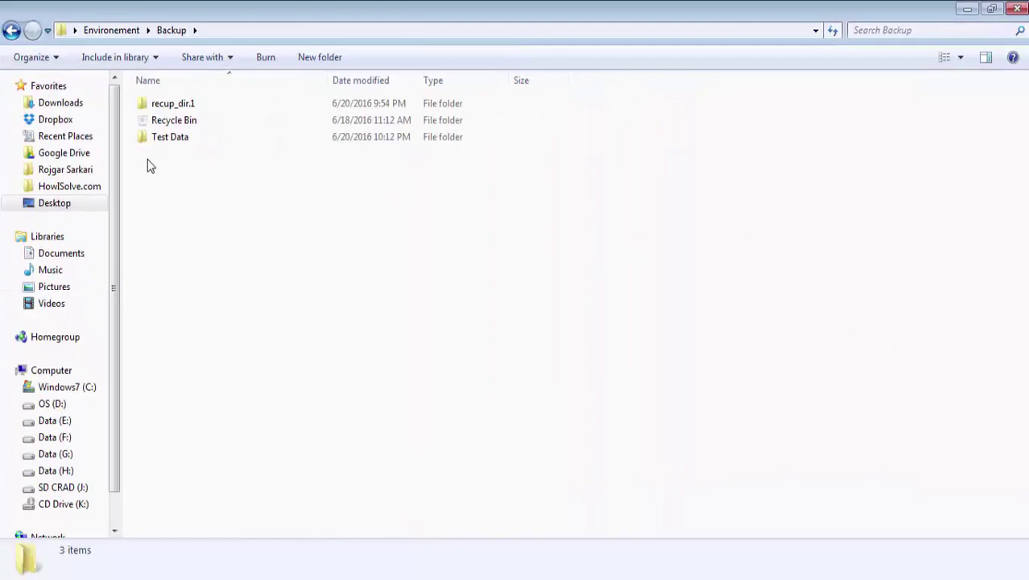
- Open Backup's Test Data folder and select the recovered Koala.jpg photo
{"action": "left_click", "coordinate": [176, 143]}
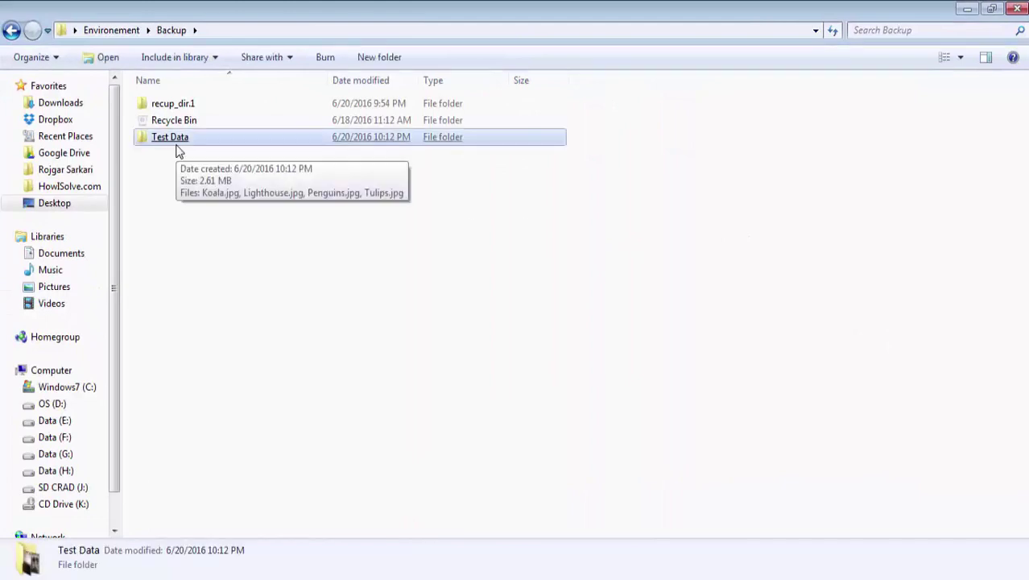
{"action": "double_click", "coordinate": [174, 146]}
{"action": "left_click", "coordinate": [172, 150]}
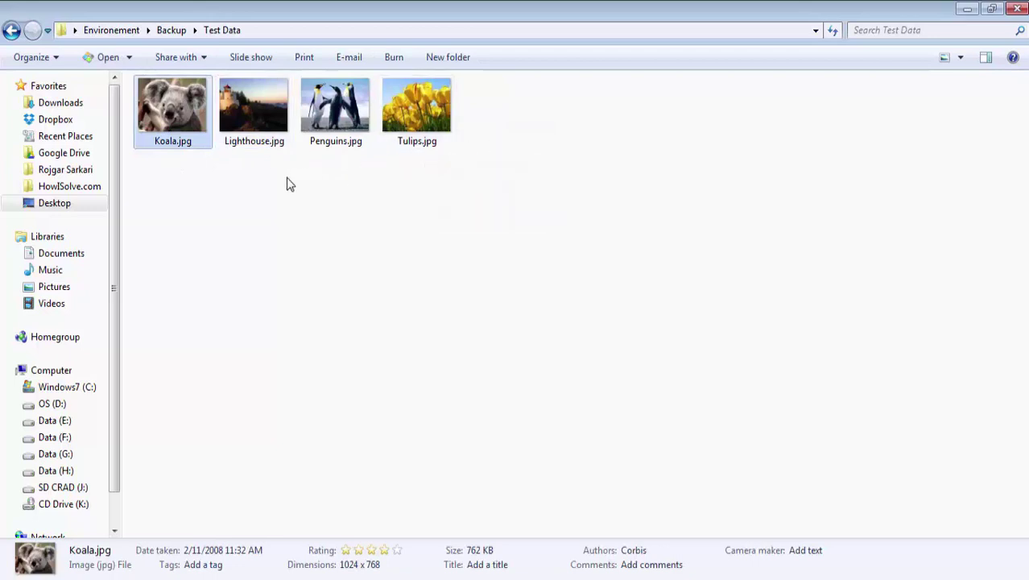
- Go back up to Environement and preview drive-not-formatted.png
{"action": "left_click", "coordinate": [171, 30]}
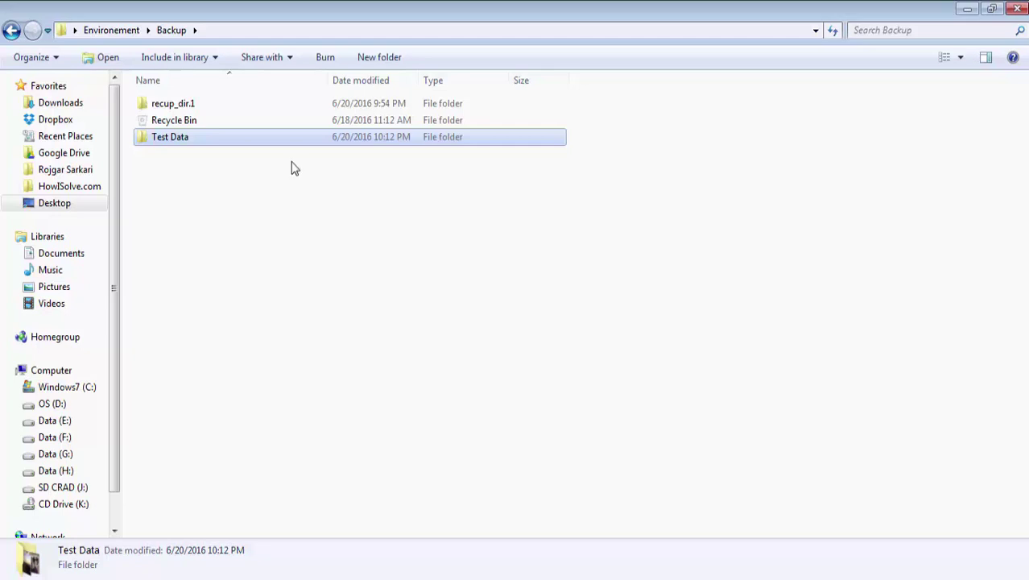
{"action": "left_click", "coordinate": [111, 30]}
{"action": "double_click", "coordinate": [585, 147]}
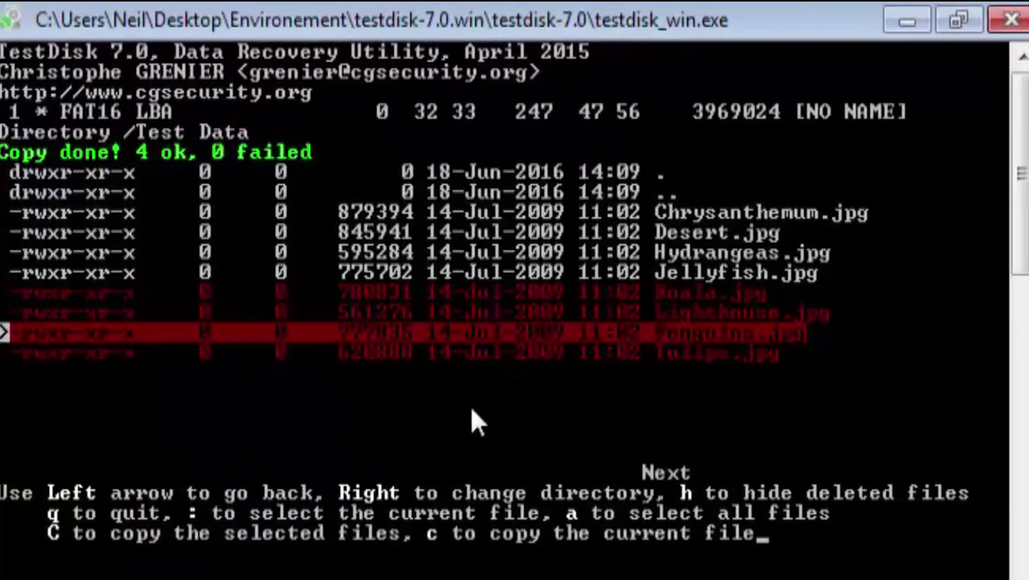
- Back out of the Test Data listing and Undelete menu to the /dev/sdc disk action menu
{"action": "key", "text": "q"}
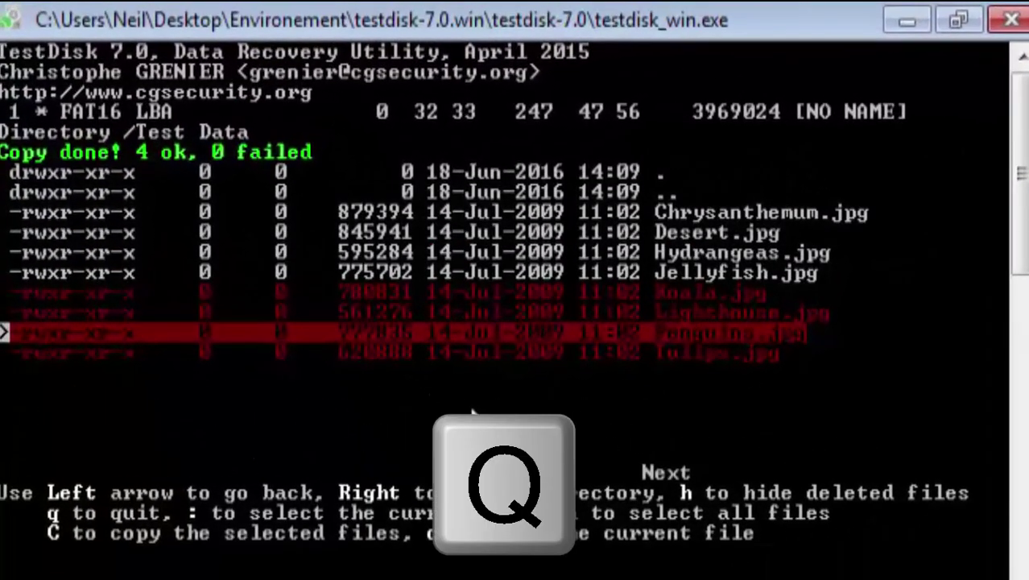
{"action": "key", "text": "q"}
{"action": "key", "text": "q"}
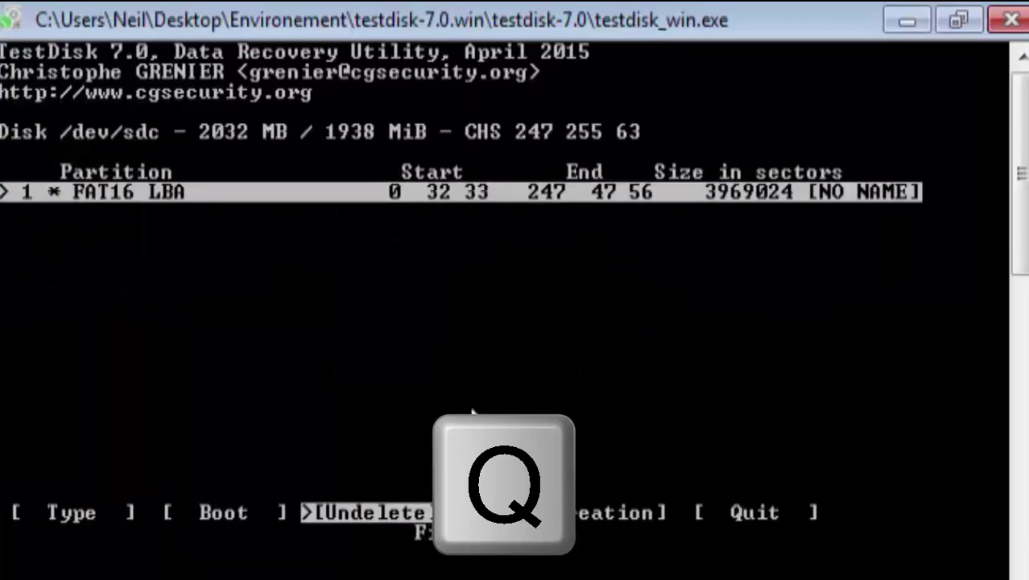
{"action": "key", "text": "q"}
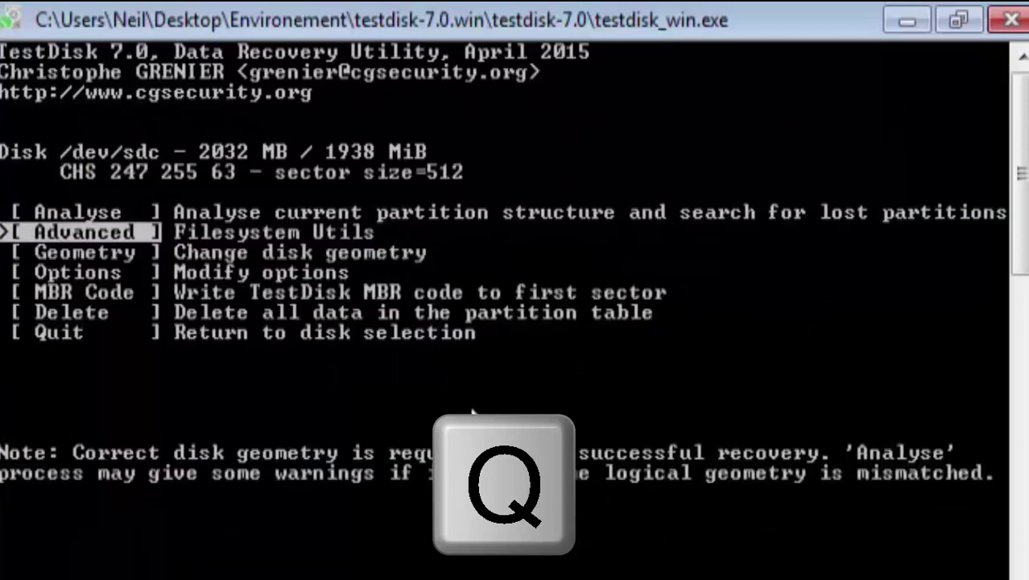
{"action": "key", "text": "q"}
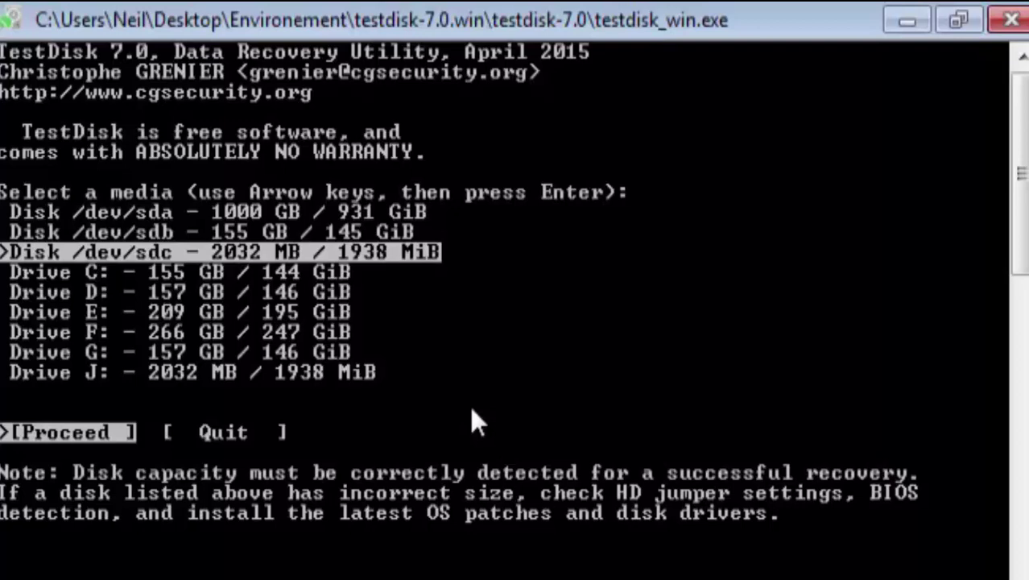
- Proceed with the 2032 MB /dev/sdc card, accept the Intel partition type, and Analyse
{"action": "key", "text": "Return"}
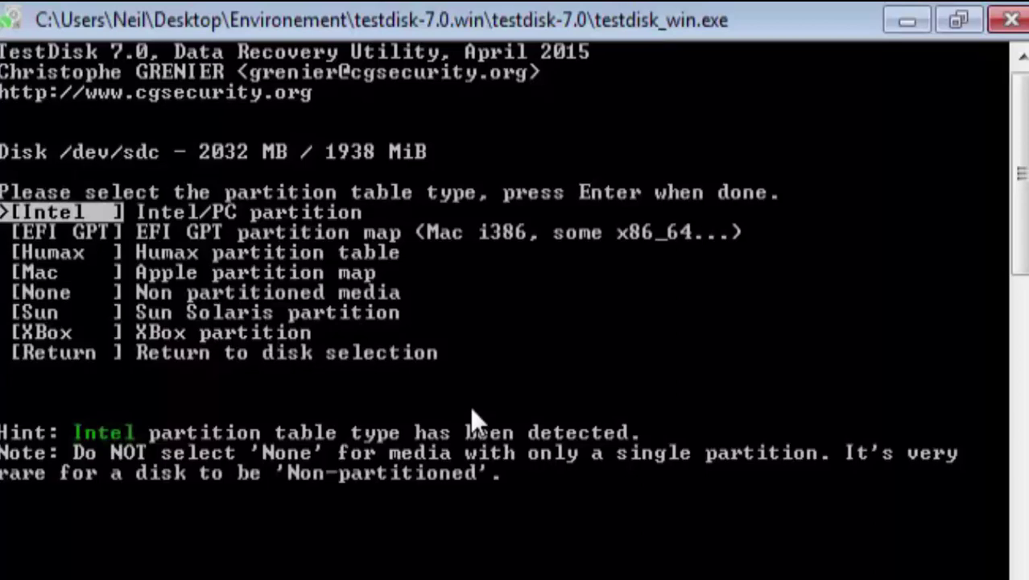
{"action": "key", "text": "Return"}
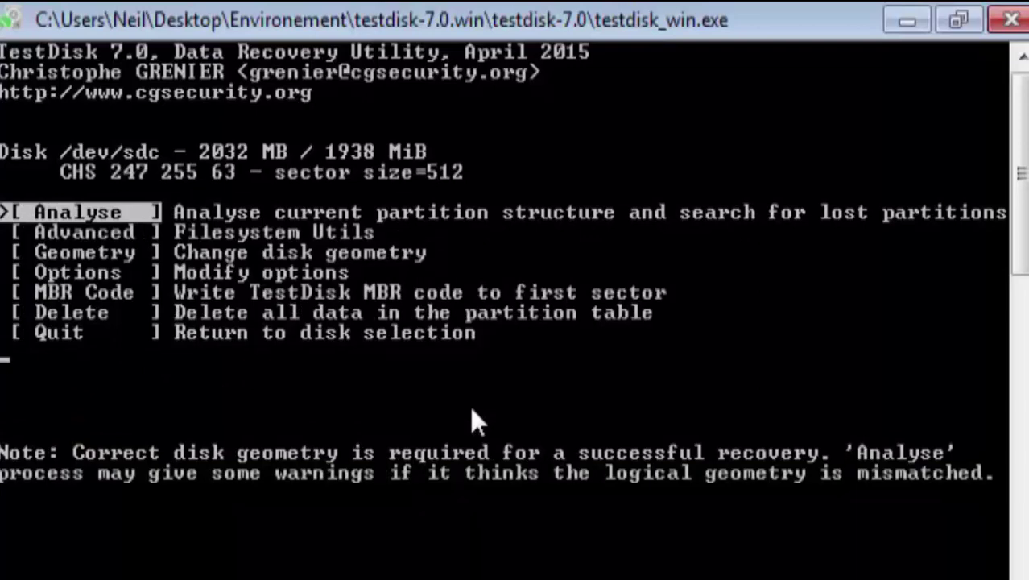
{"action": "key", "text": "Return"}
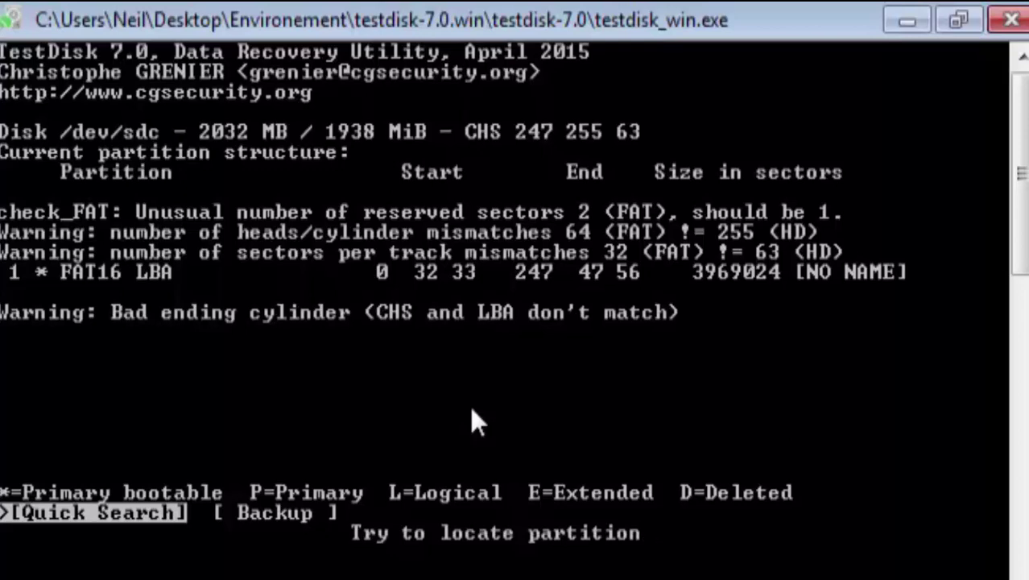
- Quick-search /dev/sdc, list the FAT16 partition's root files down to Boot, then close the listing
{"action": "key", "text": "Return"}
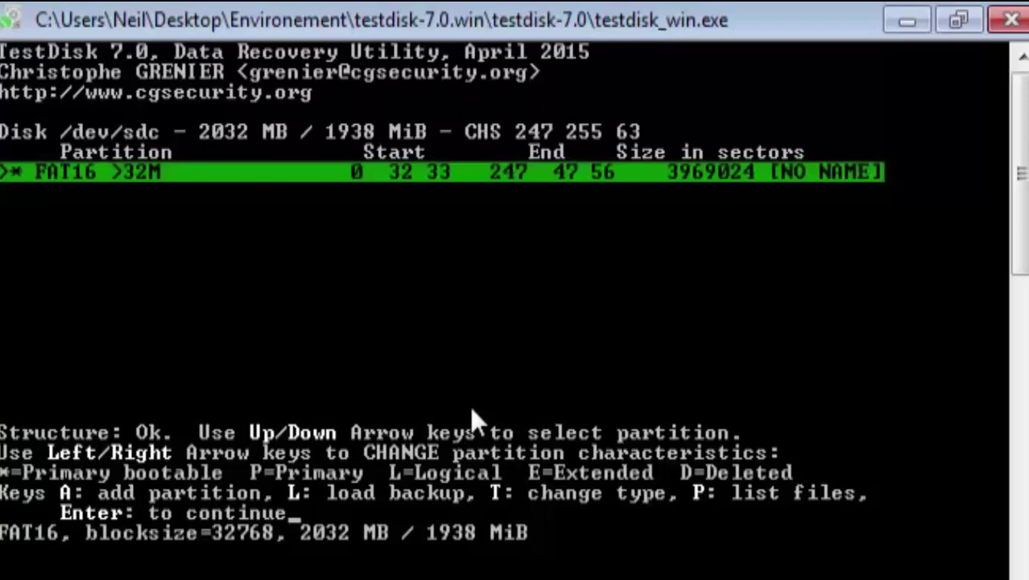
{"action": "key", "text": "shift+p"}
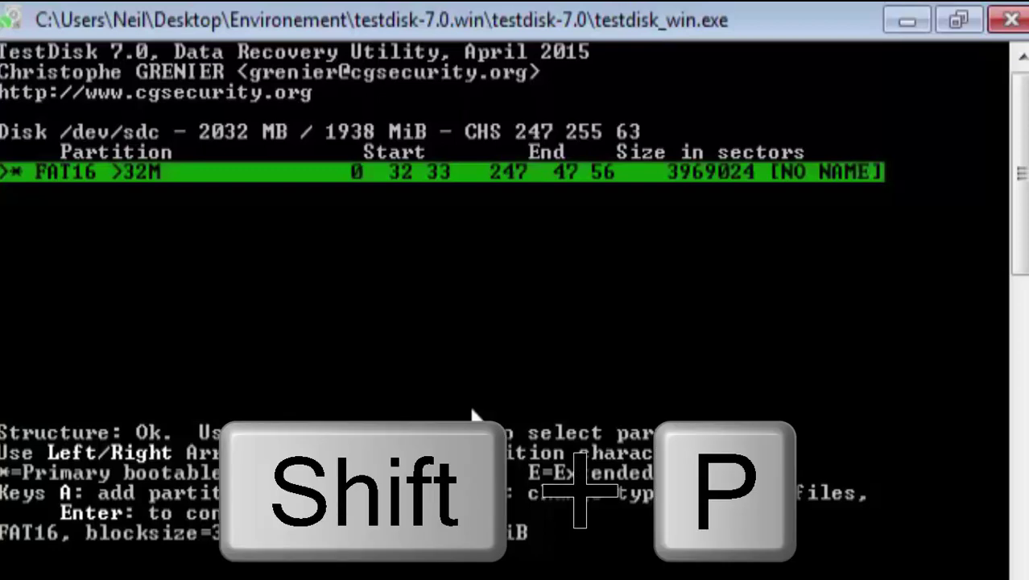
{"action": "key", "text": "Down"}
{"action": "key", "text": "Down"}
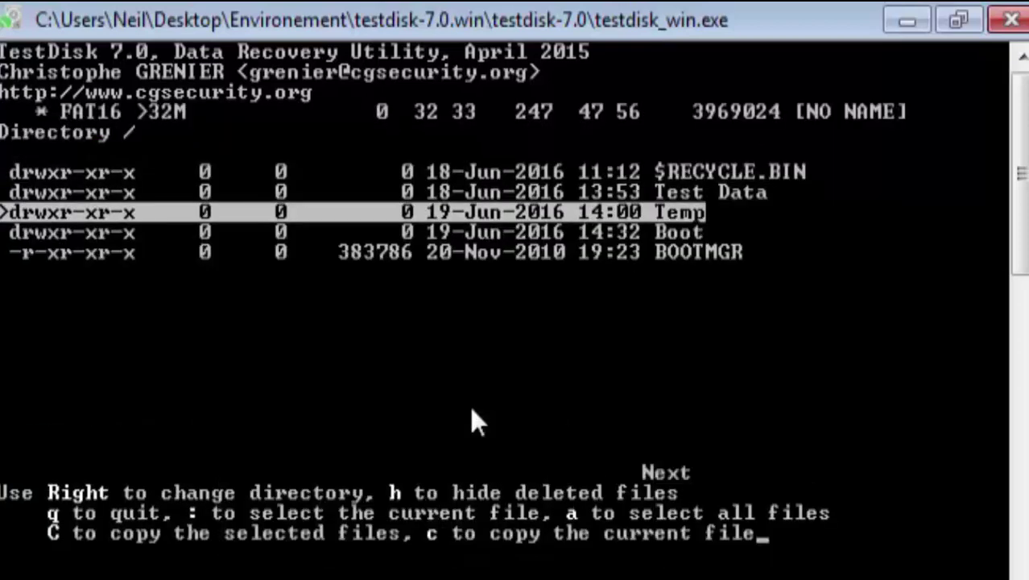
{"action": "key", "text": "Down"}
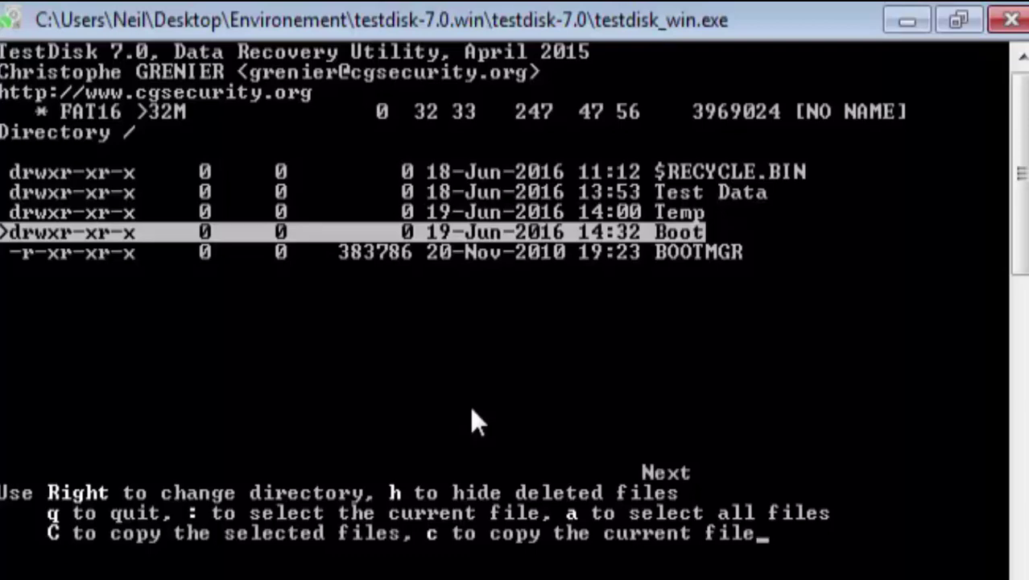
{"action": "key", "text": "q"}
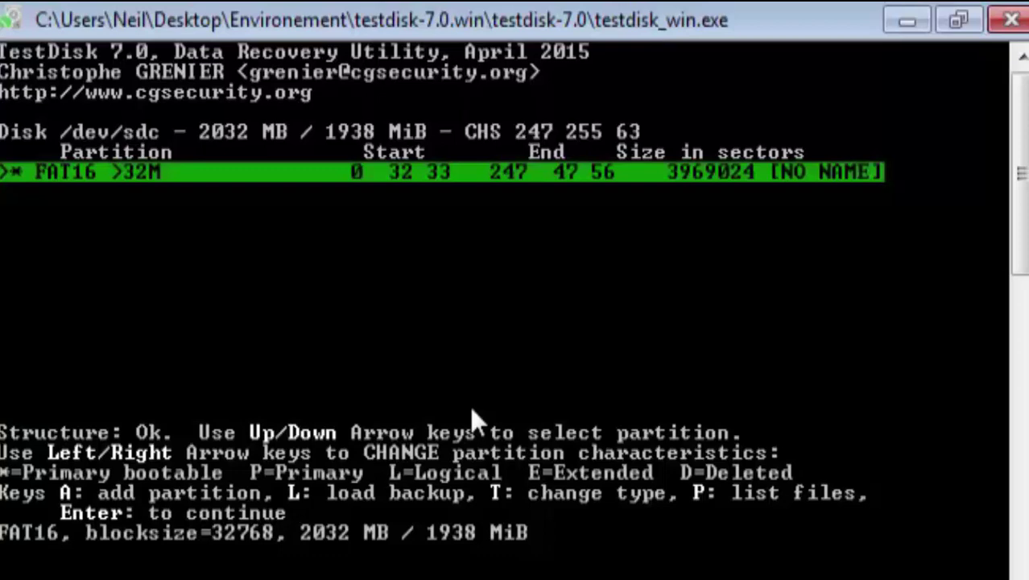
{"action": "key", "text": "Return"}
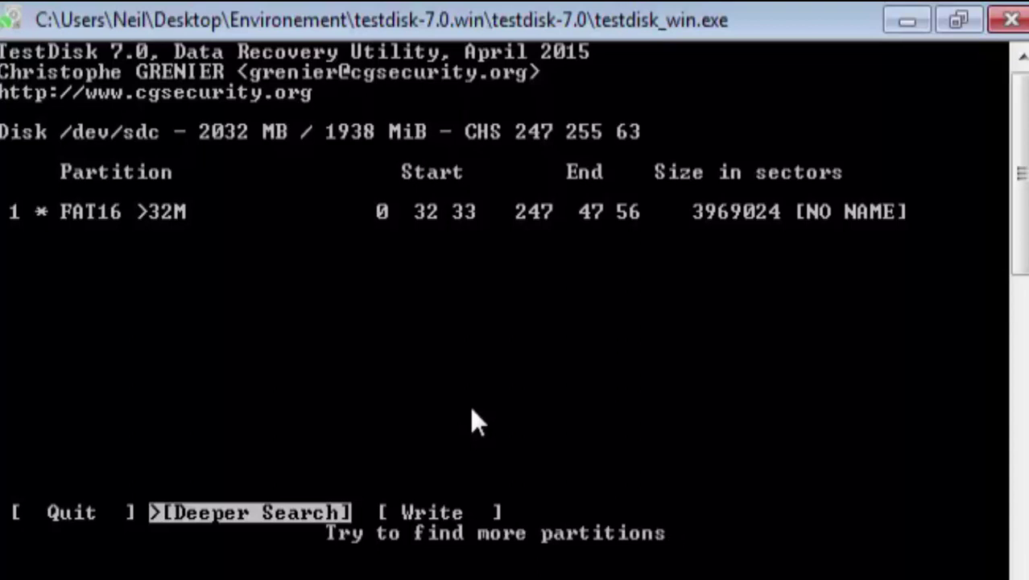
{"action": "key", "text": "Return"}
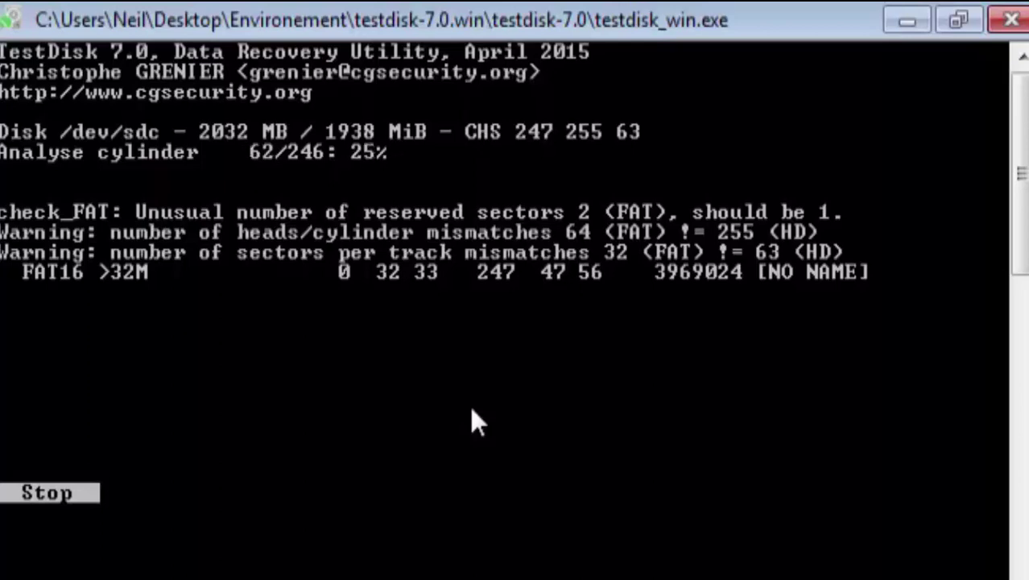
{"action": "key", "text": "Return"}
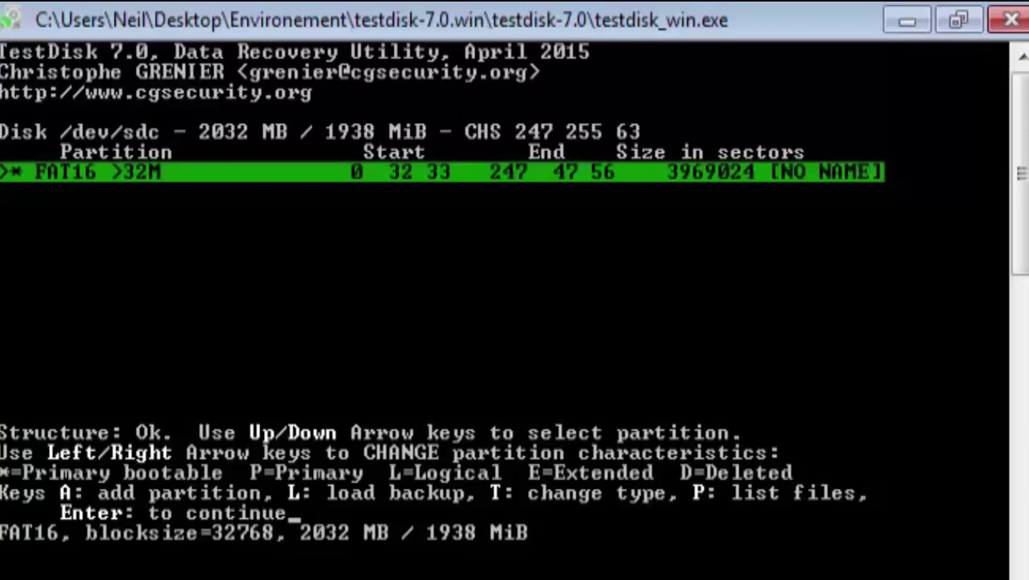
- Leave the partition results without writing to disk and return to the disk selection list
{"action": "key", "text": "Return"}
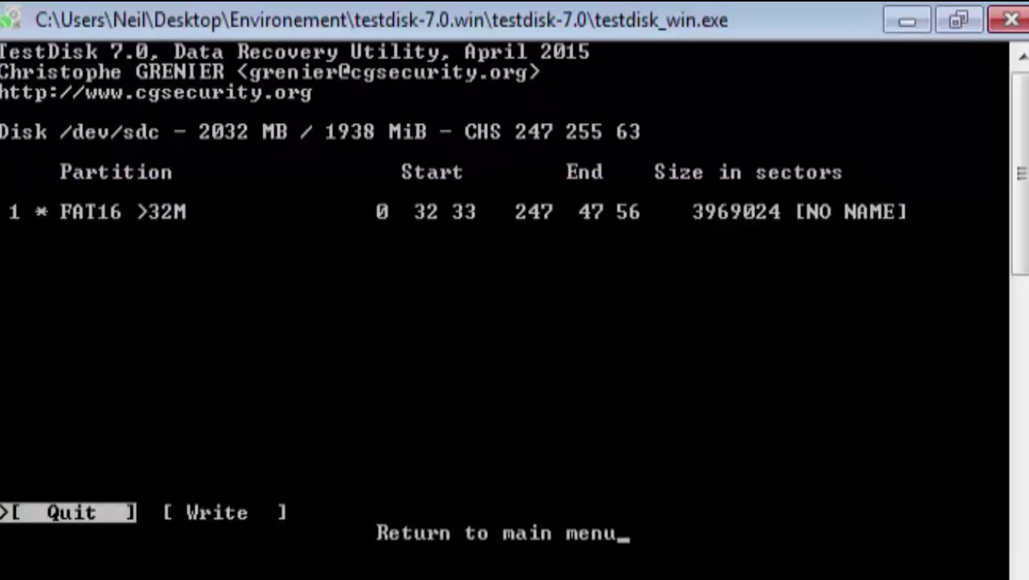
{"action": "key", "text": "Right"}
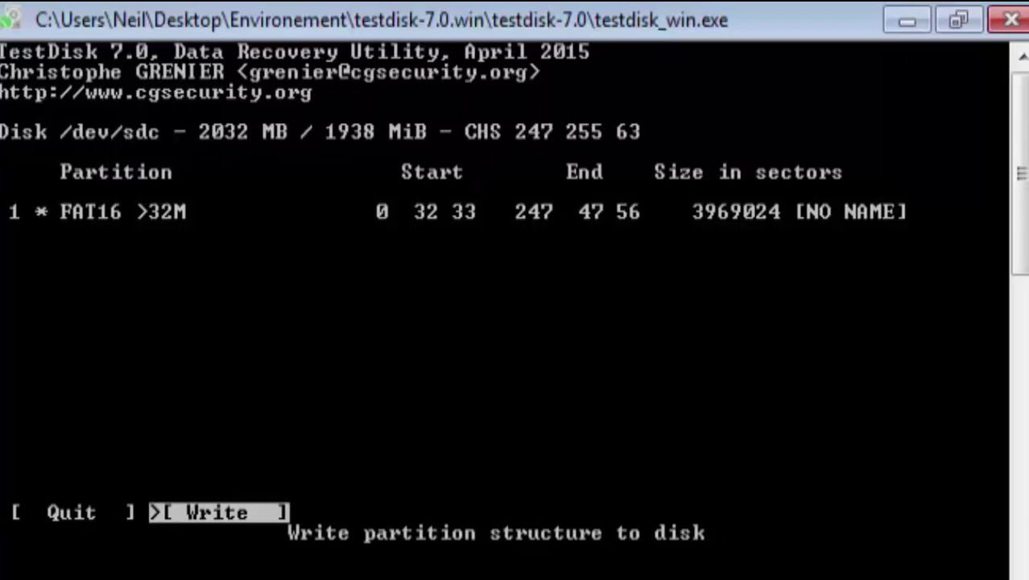
{"action": "key", "text": "Right"}
{"action": "key", "text": "Left"}
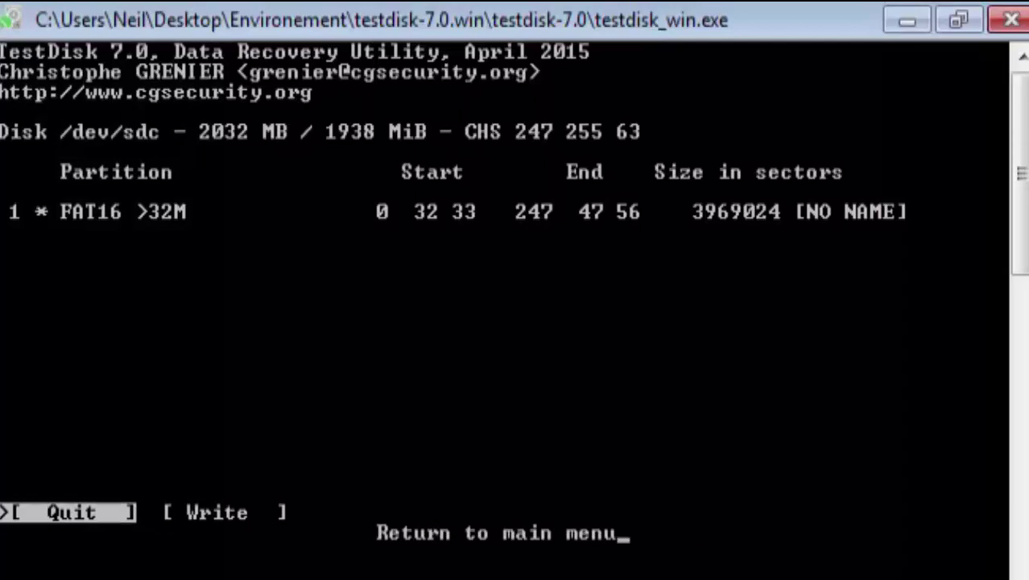
{"action": "key", "text": "Return"}
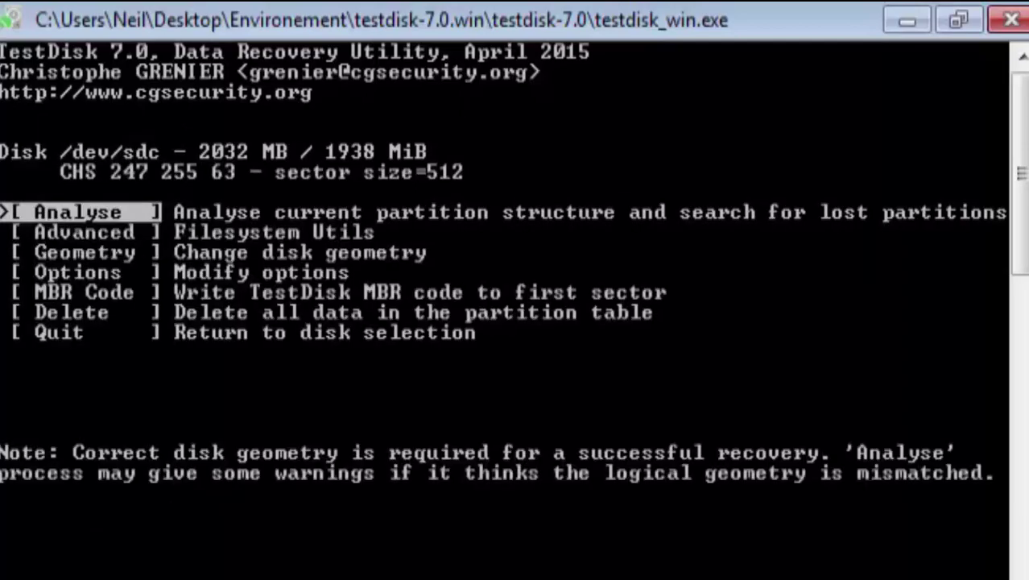
{"action": "key", "text": "q"}
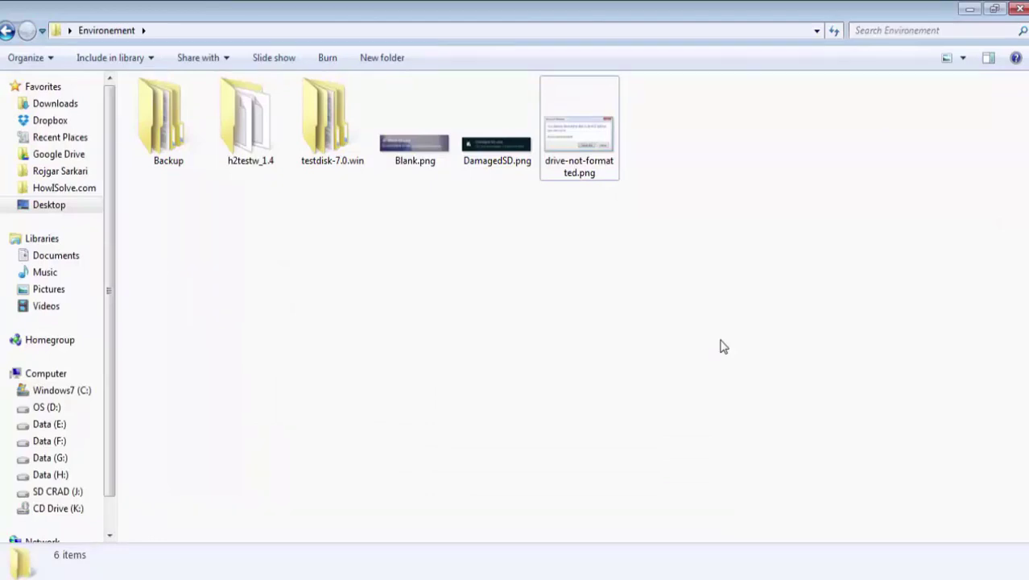
- Open the SD CRAD (J:) drive and select its Temp and Test Data folders
{"action": "left_click", "coordinate": [50, 375]}
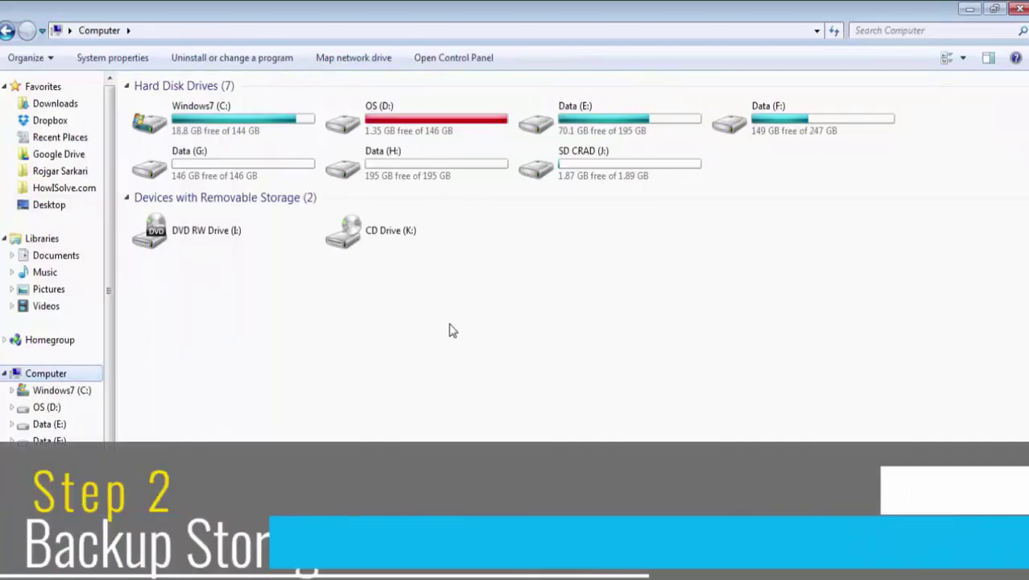
{"action": "left_click", "coordinate": [644, 166]}
{"action": "double_click", "coordinate": [645, 166]}
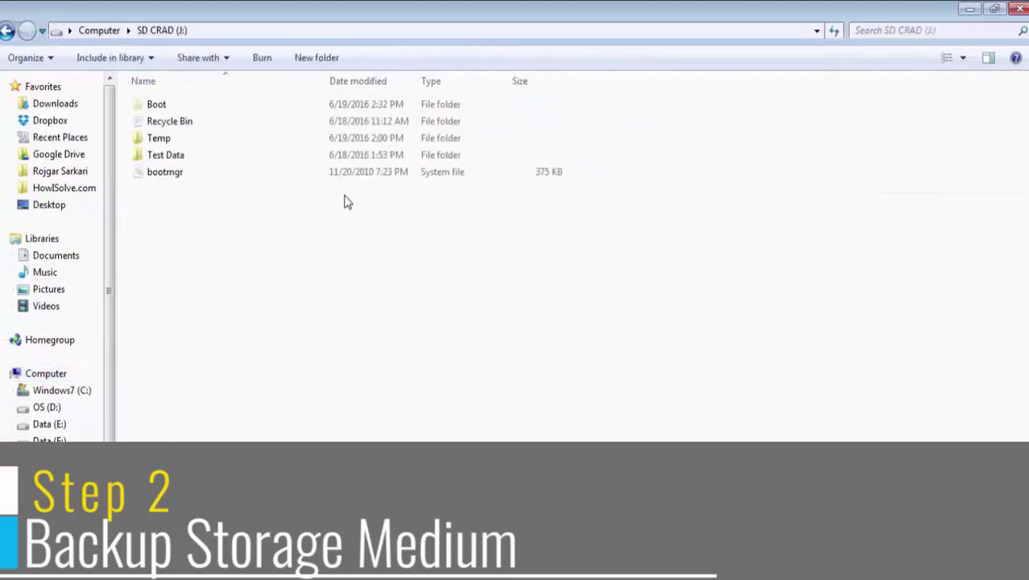
{"action": "left_click", "coordinate": [159, 138]}
{"action": "left_click", "coordinate": [197, 156], "text": "ctrl"}
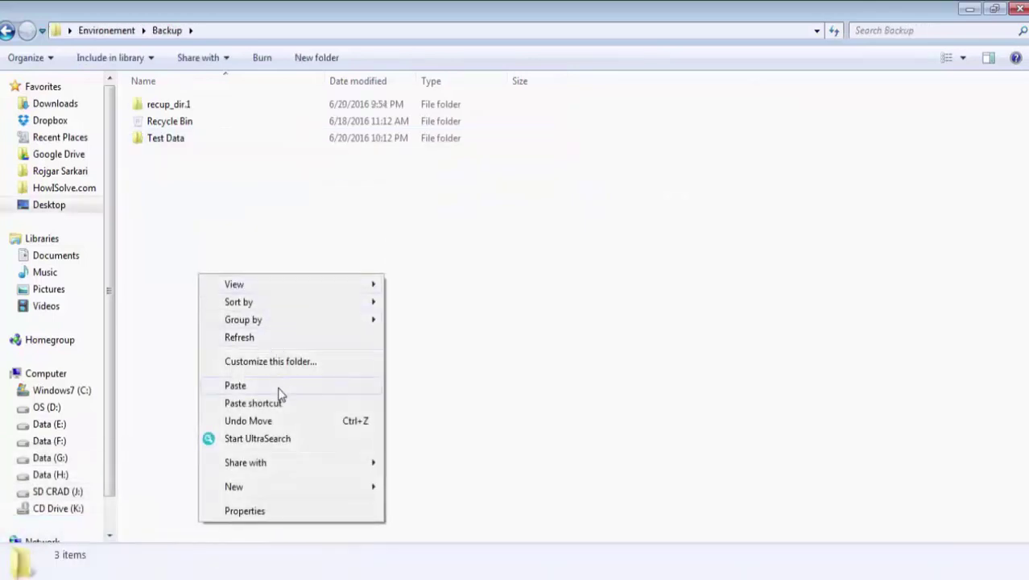
- Paste the folders into Environement > Backup, merging with the existing Test Data
{"action": "left_click", "coordinate": [278, 386]}
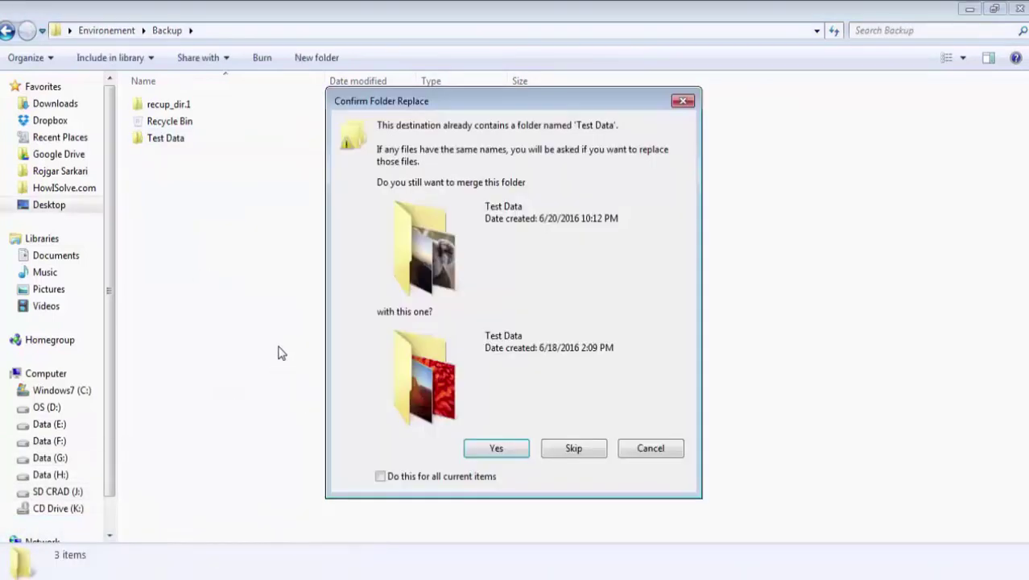
{"action": "left_click", "coordinate": [487, 449]}
{"action": "left_click", "coordinate": [310, 298]}
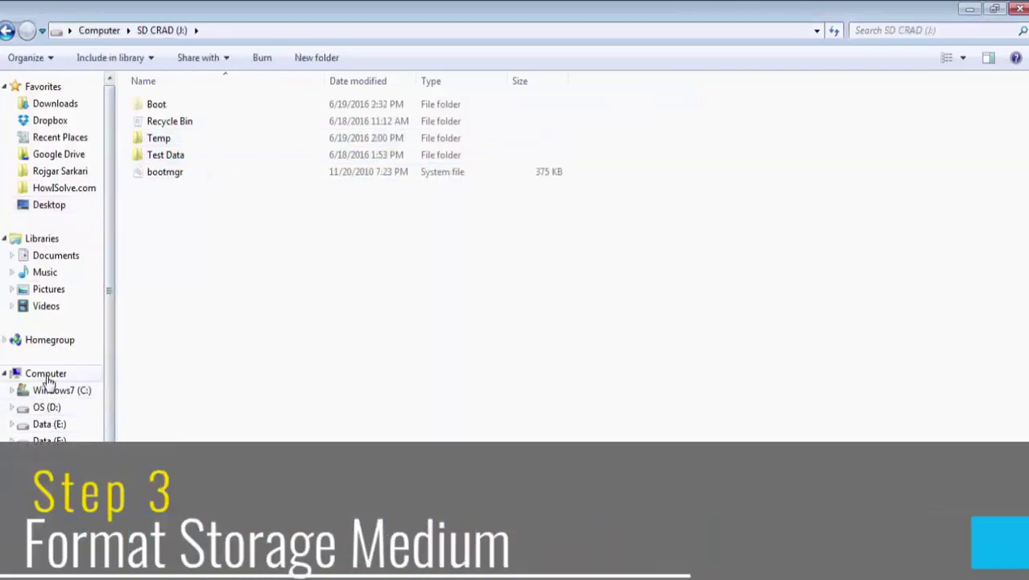
- Set up a format of SD CRAD (J:) with Default allocation unit size
{"action": "left_click", "coordinate": [37, 373]}
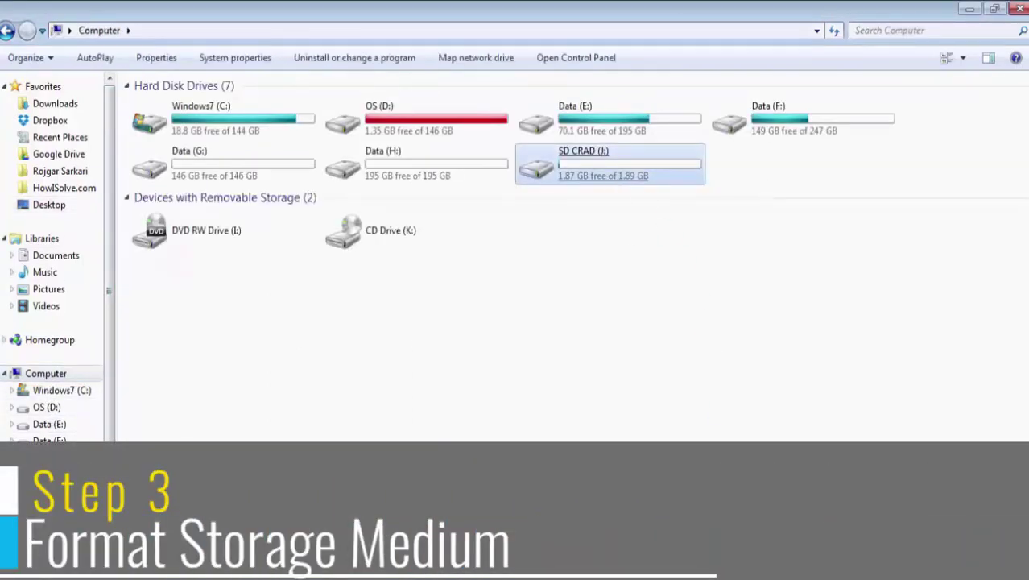
{"action": "right_click", "coordinate": [600, 173]}
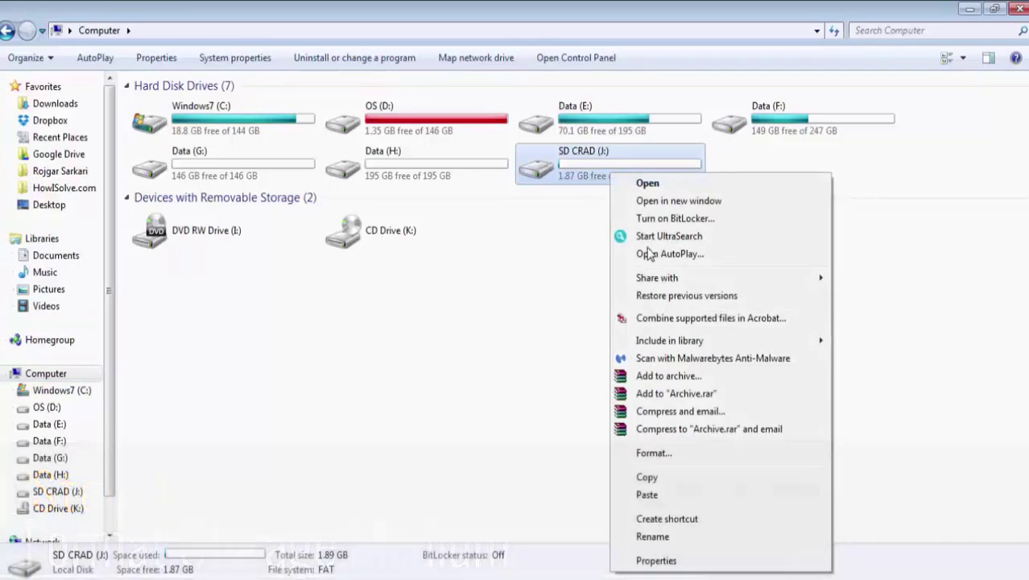
{"action": "left_click", "coordinate": [698, 455]}
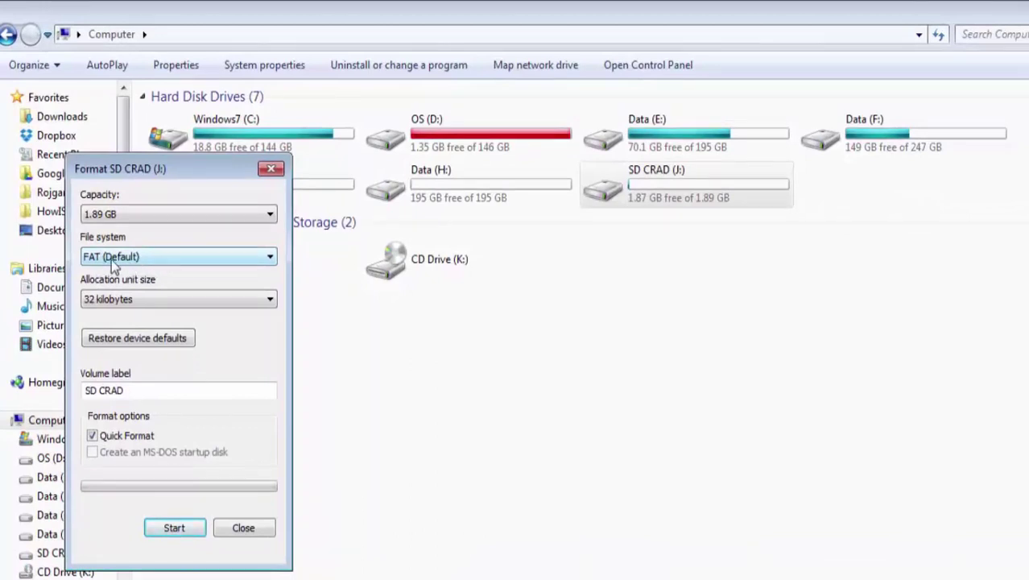
{"action": "left_click", "coordinate": [178, 303]}
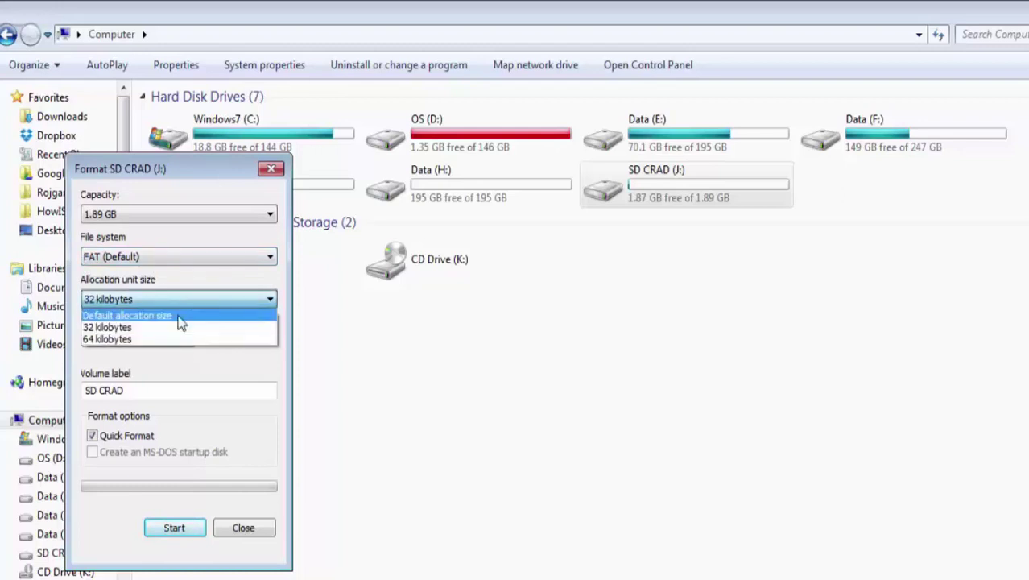
{"action": "left_click", "coordinate": [181, 316]}
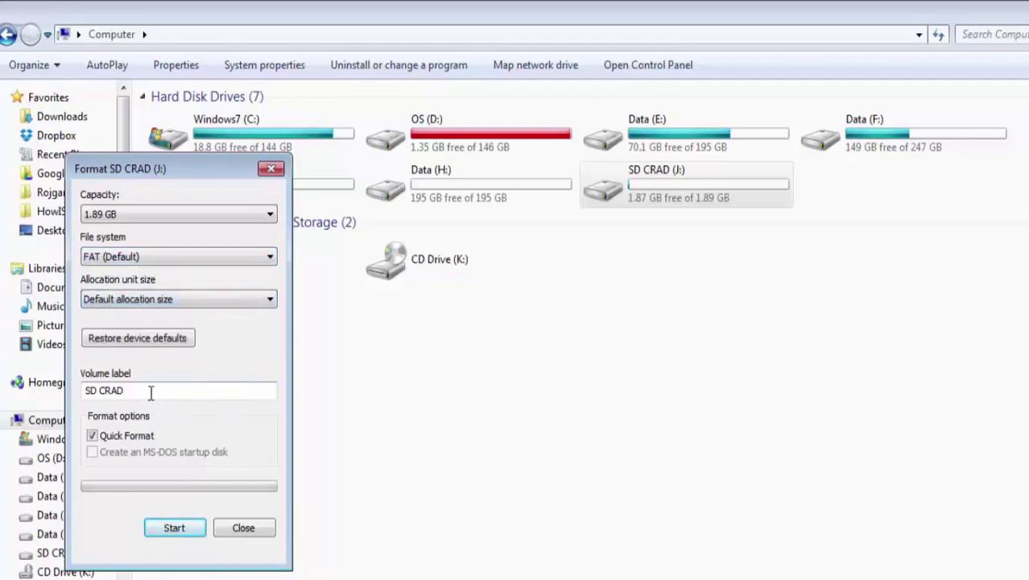
{"action": "left_click_drag", "start_coordinate": [149, 391], "coordinate": [81, 390]}
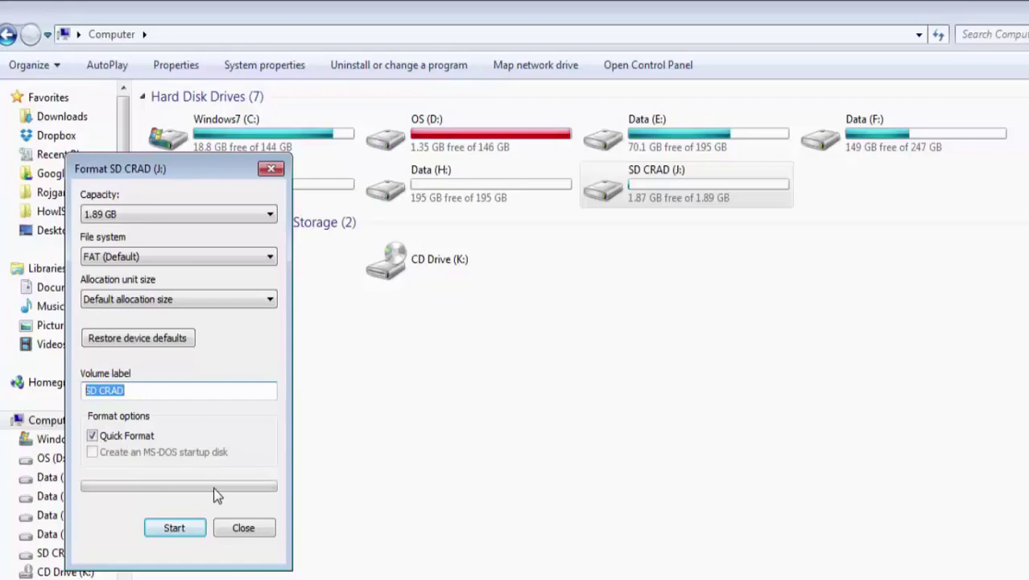
- Run the quick format, accept the erase warning, and close the finished Format window
{"action": "left_click", "coordinate": [178, 525]}
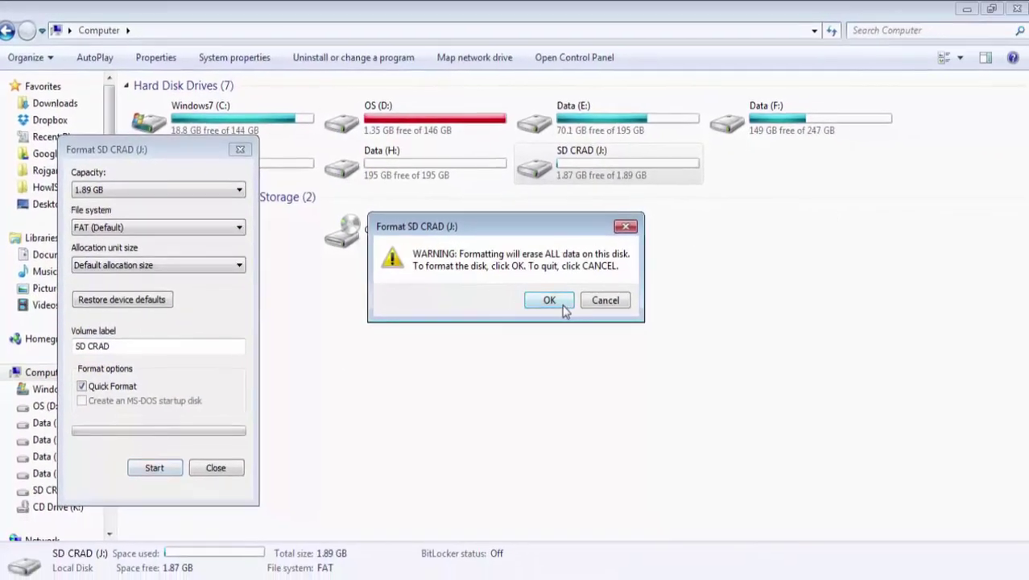
{"action": "left_click", "coordinate": [543, 300]}
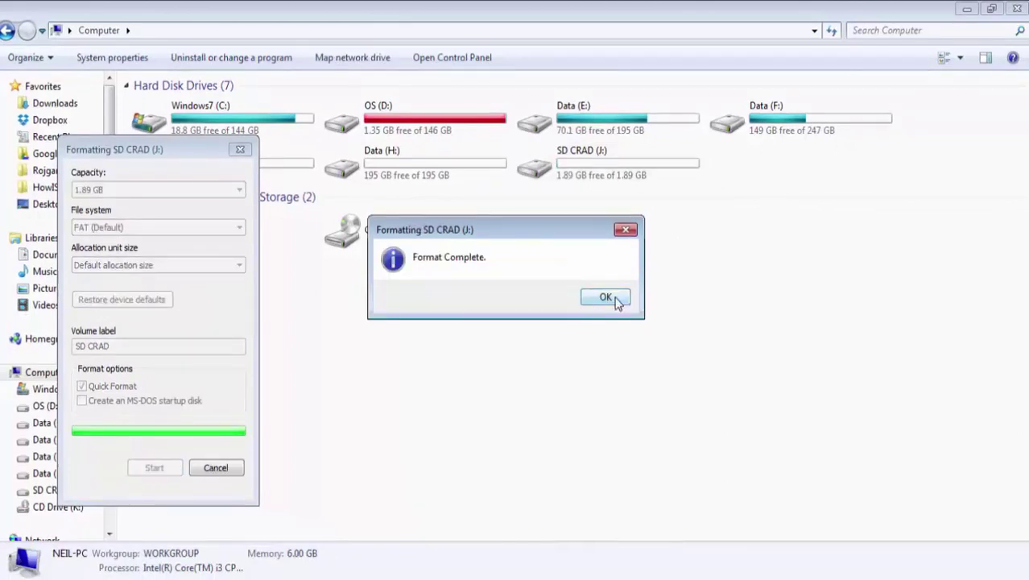
{"action": "left_click", "coordinate": [605, 297]}
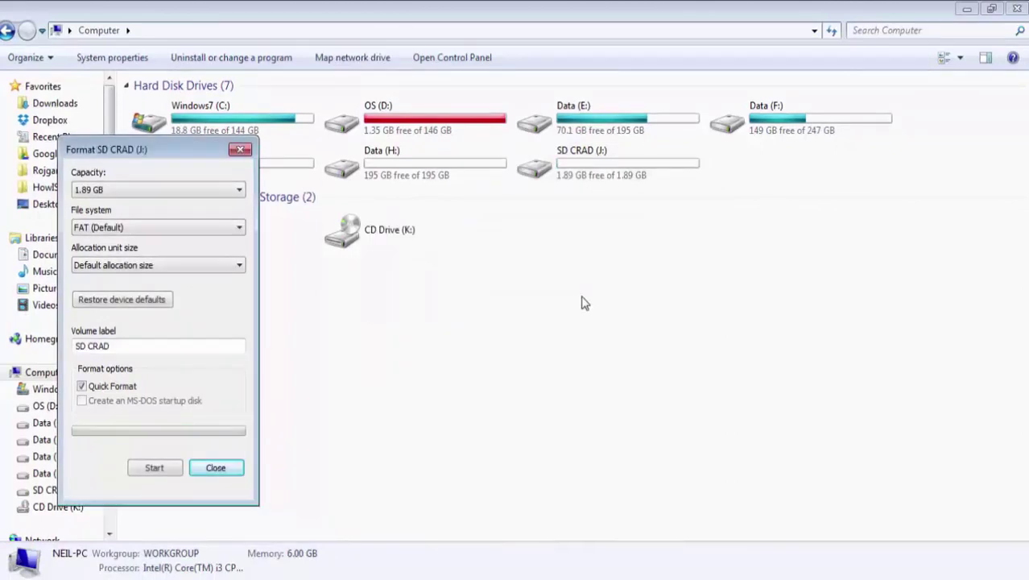
{"action": "left_click", "coordinate": [240, 149]}
{"action": "left_click", "coordinate": [542, 179]}
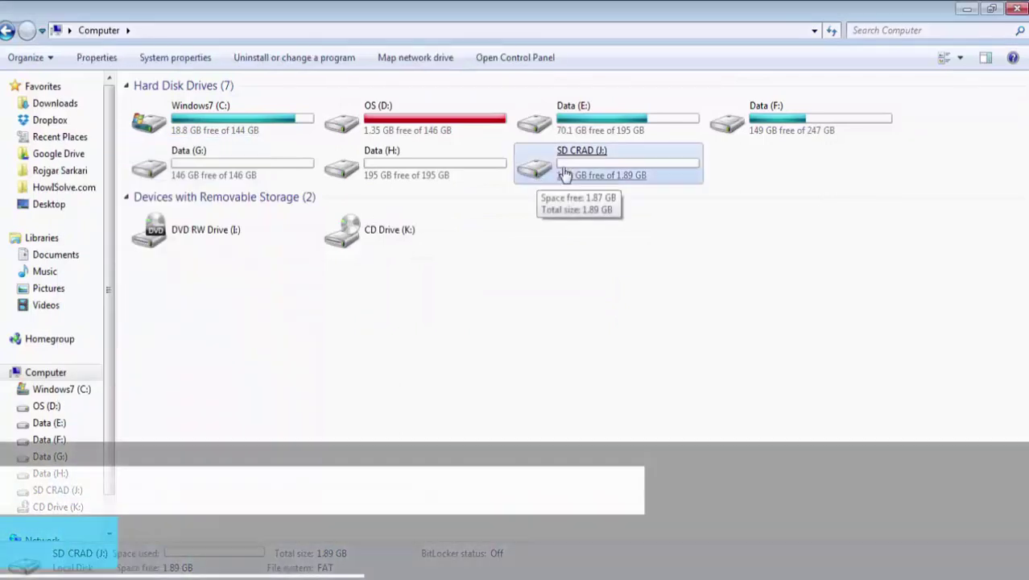
- Launch cmd.exe as administrator from Start search and approve User Account Control
{"action": "right_click", "coordinate": [564, 169]}
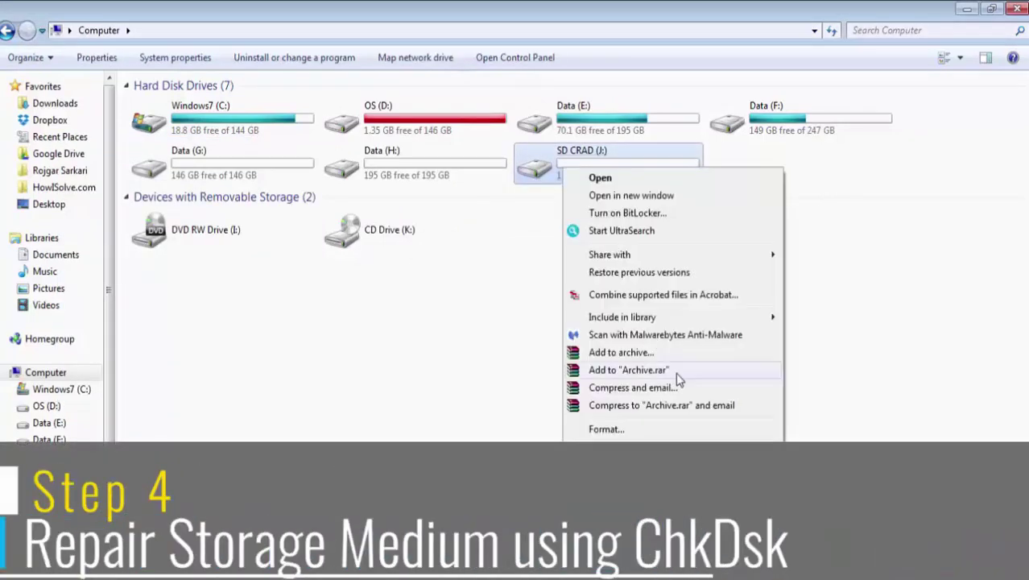
{"action": "key", "text": "Escape"}
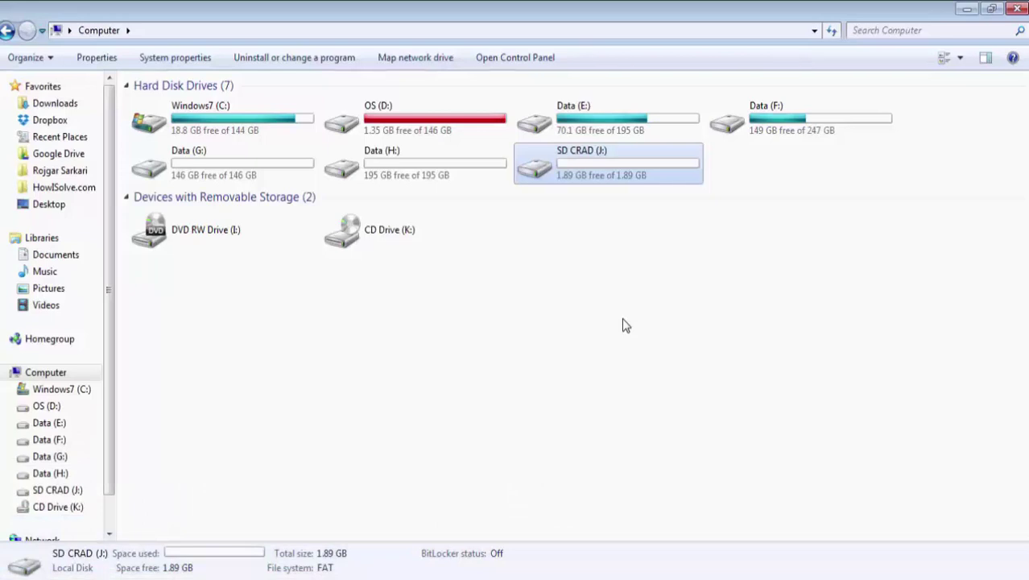
{"action": "key", "text": "super"}
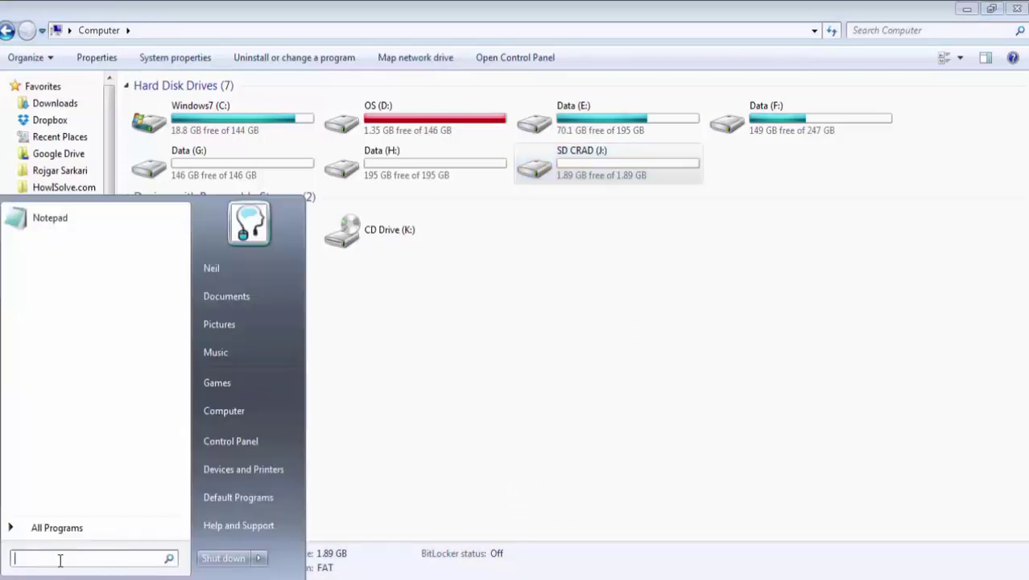
{"action": "type", "text": "cmd"}
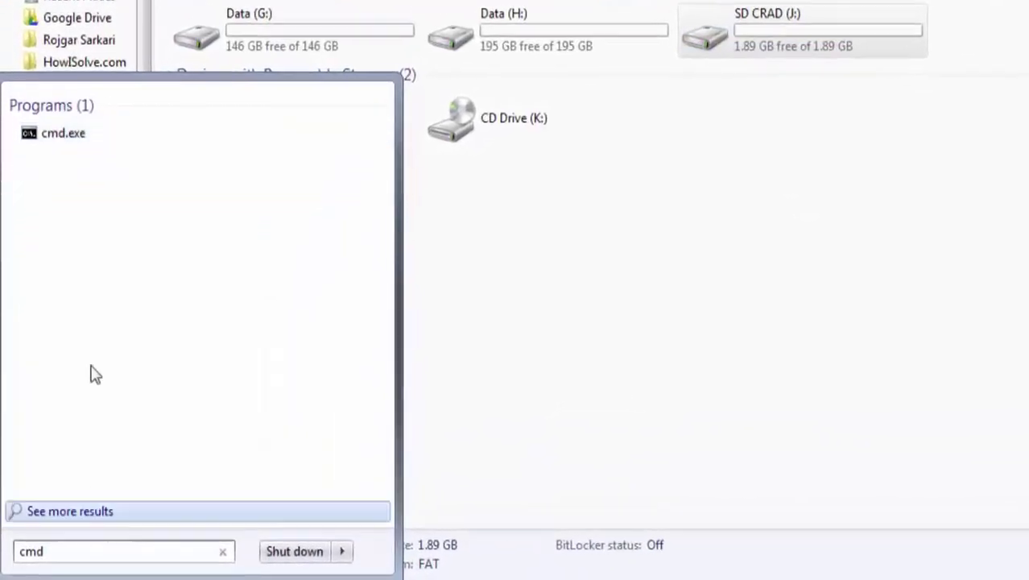
{"action": "right_click", "coordinate": [48, 128]}
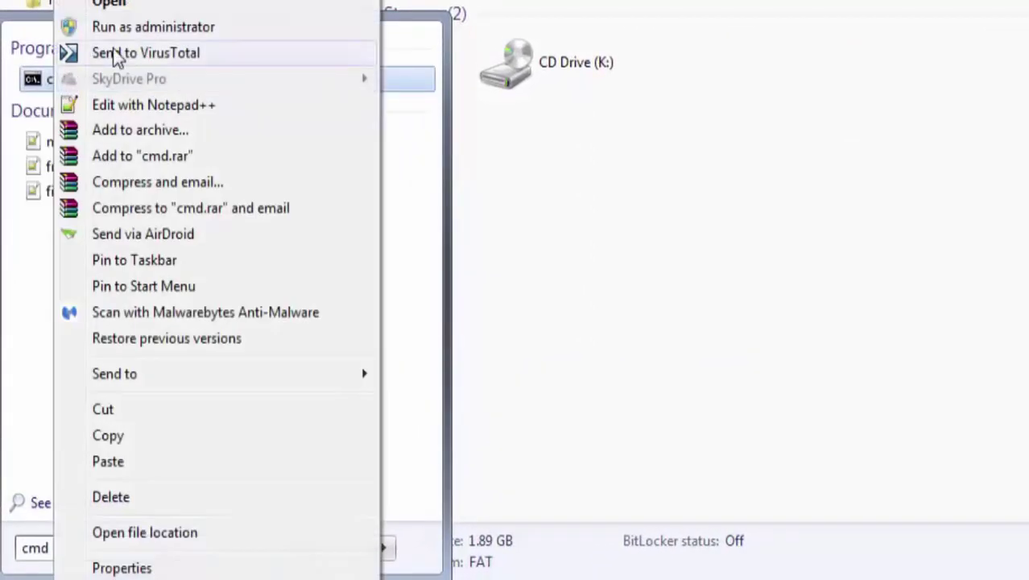
{"action": "left_click", "coordinate": [144, 27]}
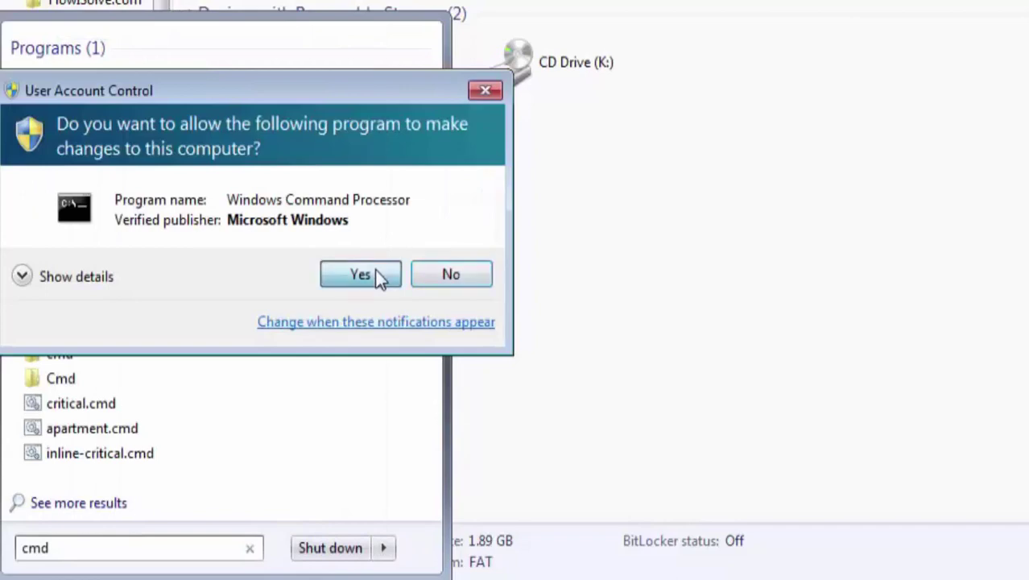
{"action": "left_click", "coordinate": [369, 268]}
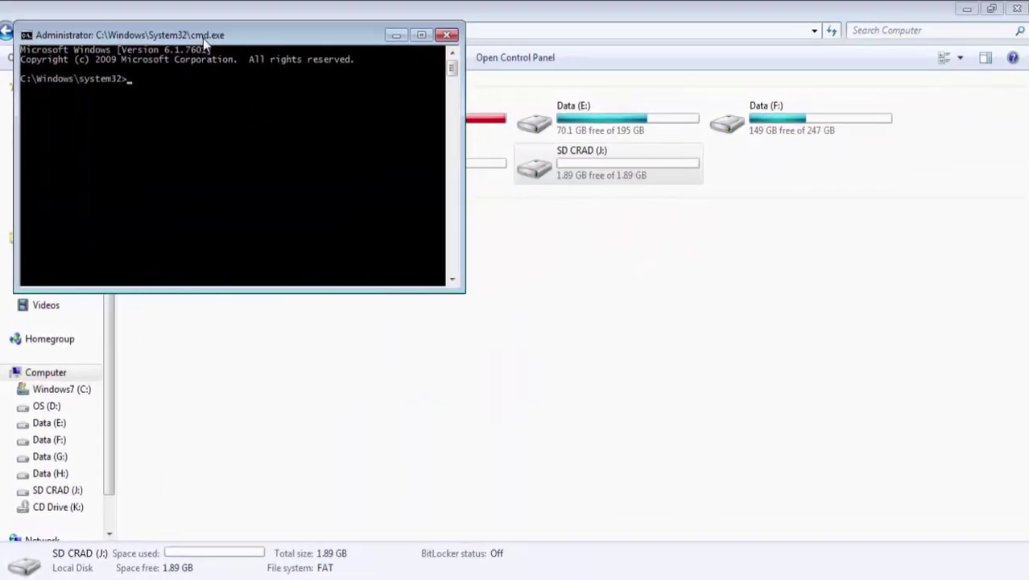
- Move the Command Prompt window aside and enter 'chkdsk /x /r j:' at the prompt
{"action": "left_click_drag", "start_coordinate": [193, 38], "coordinate": [307, 116]}
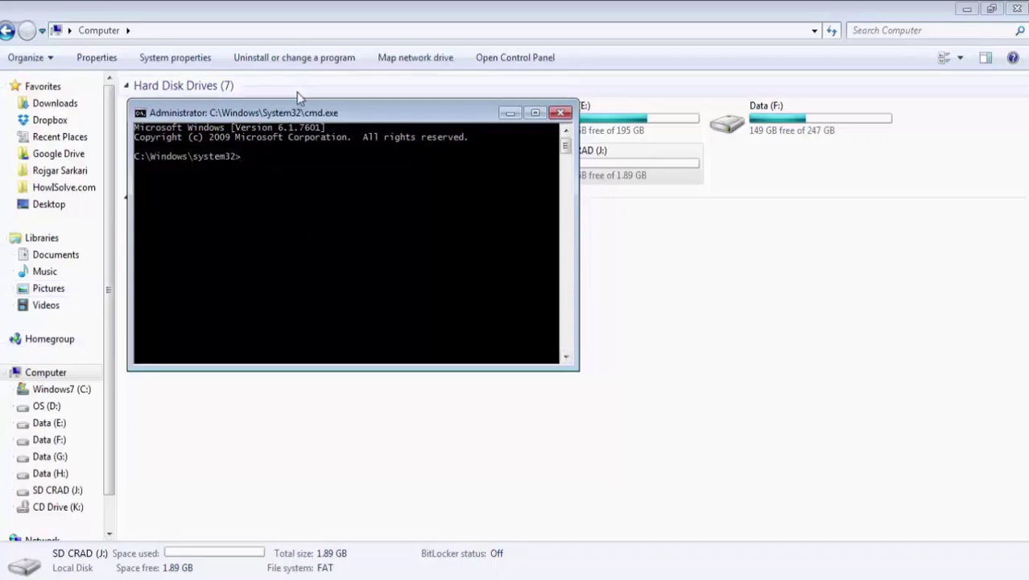
{"action": "left_click_drag", "start_coordinate": [308, 114], "coordinate": [352, 293]}
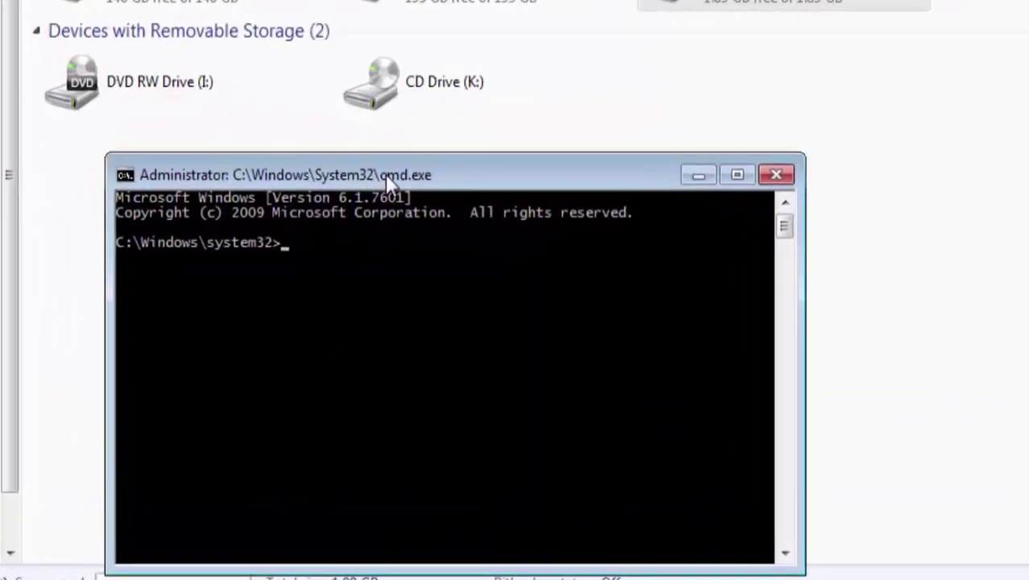
{"action": "type", "text": "chkdsk"}
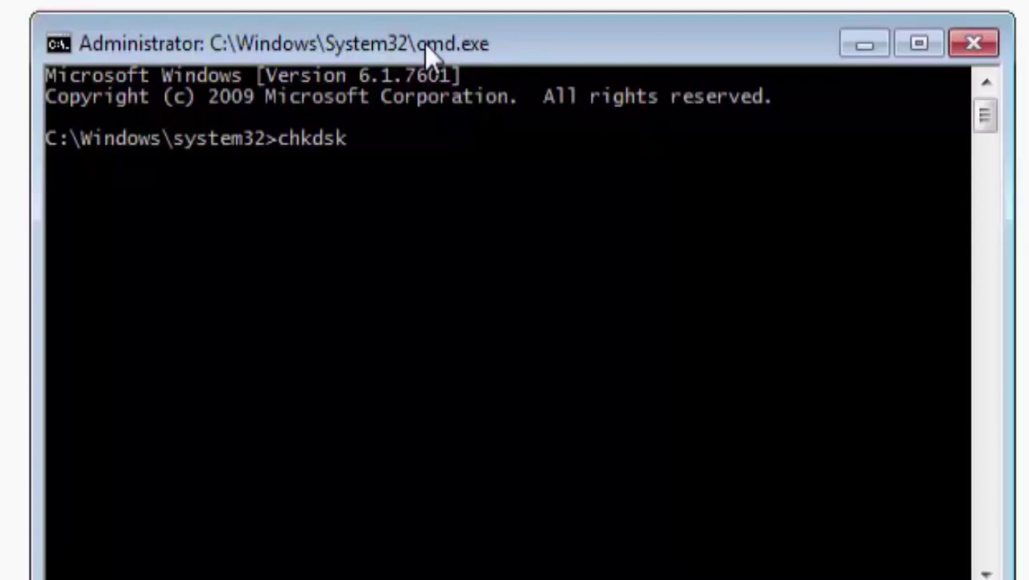
{"action": "type", "text": " /x /r"}
{"action": "type", "text": " j"}
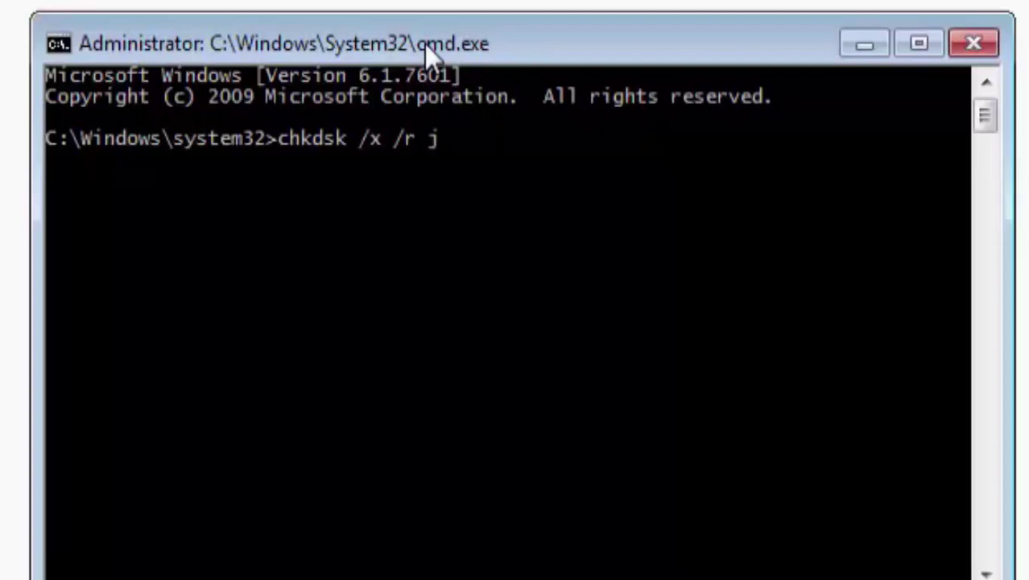
{"action": "key", "text": "BackSpace"}
{"action": "type", "text": "j:"}
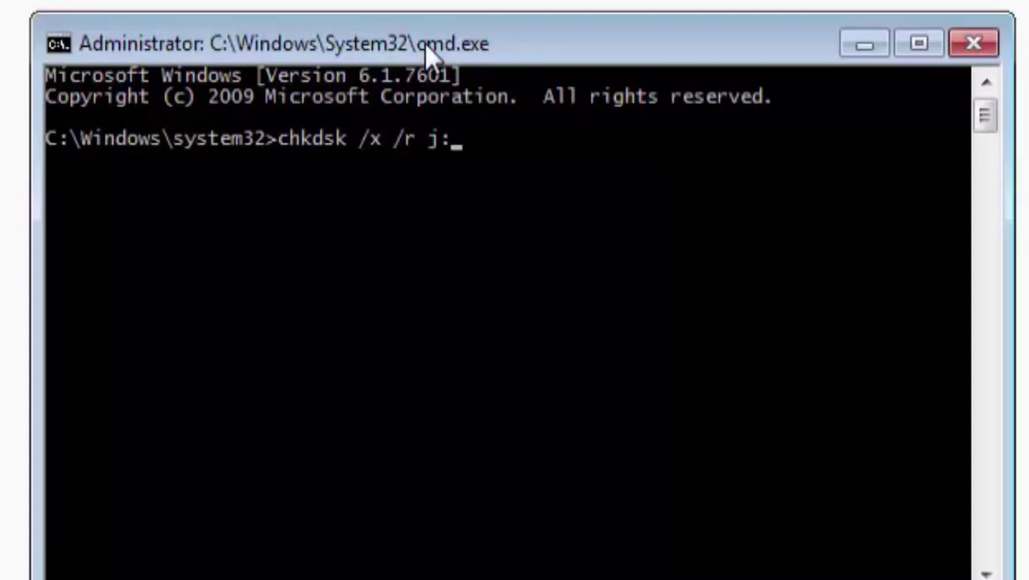